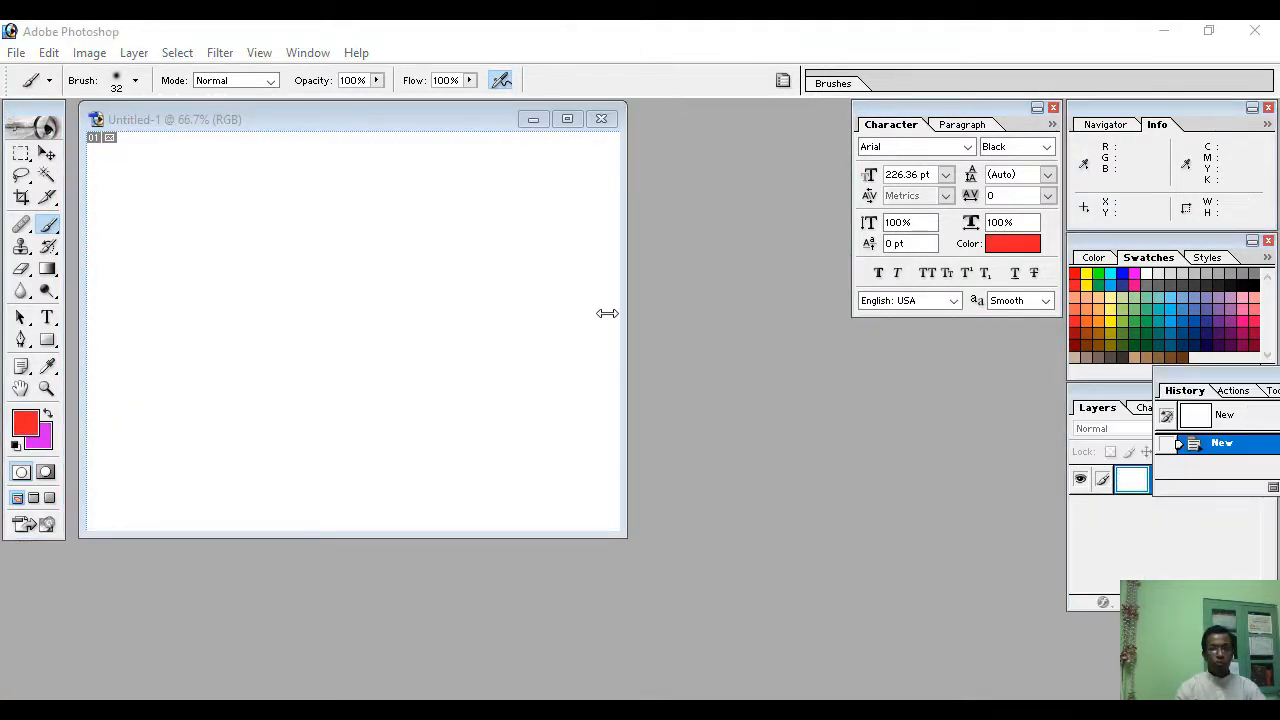
# - Display the document's channels and add a new alpha channel
pyautogui.click(242, 126)
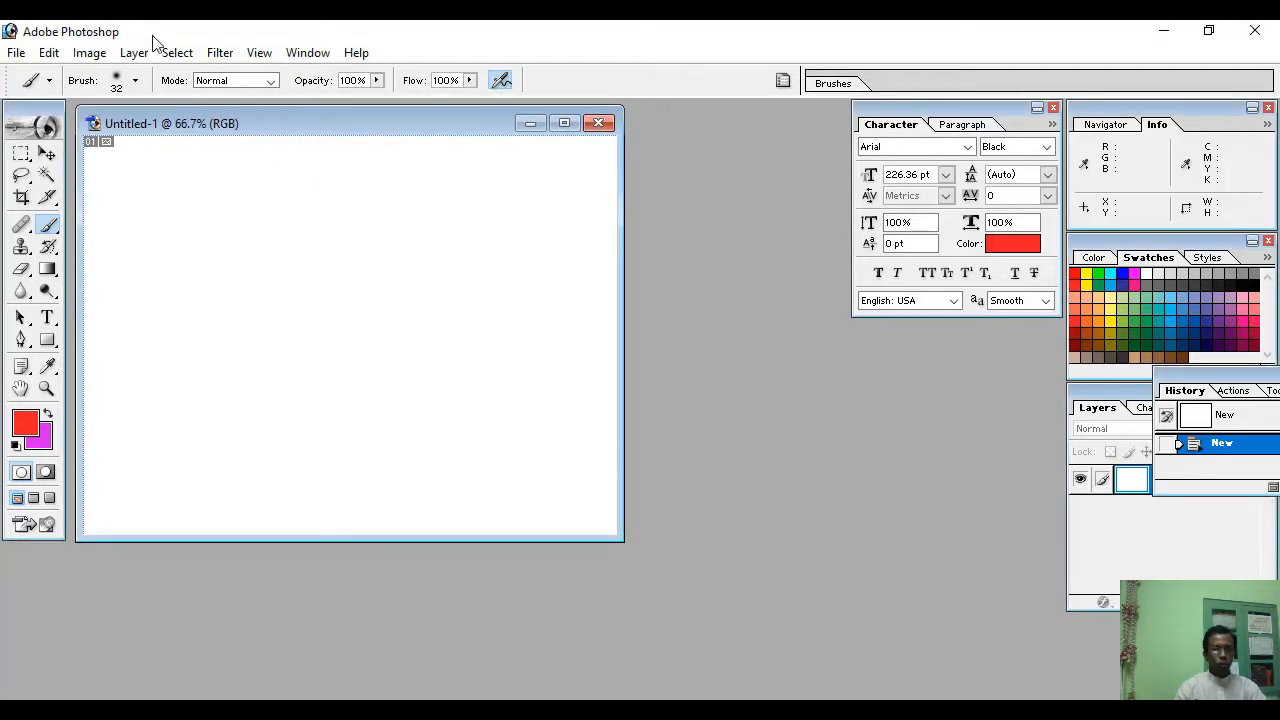
pyautogui.click(303, 56)
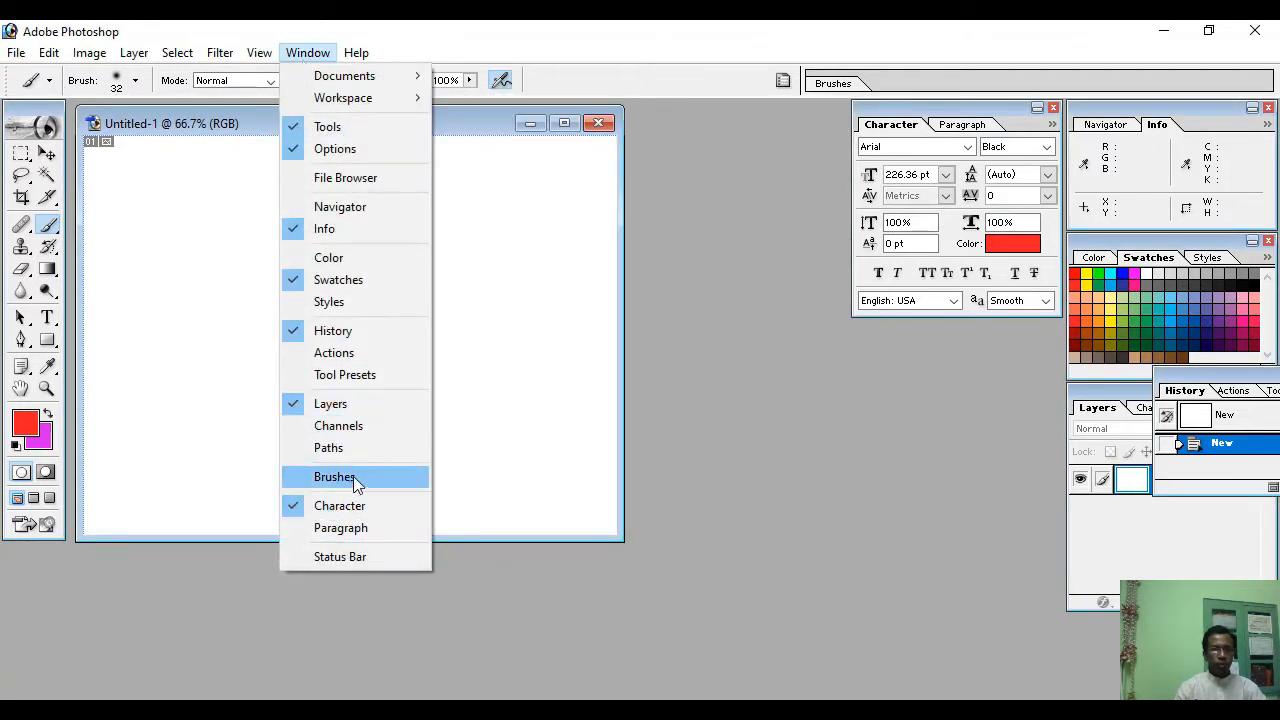
pyautogui.click(358, 428)
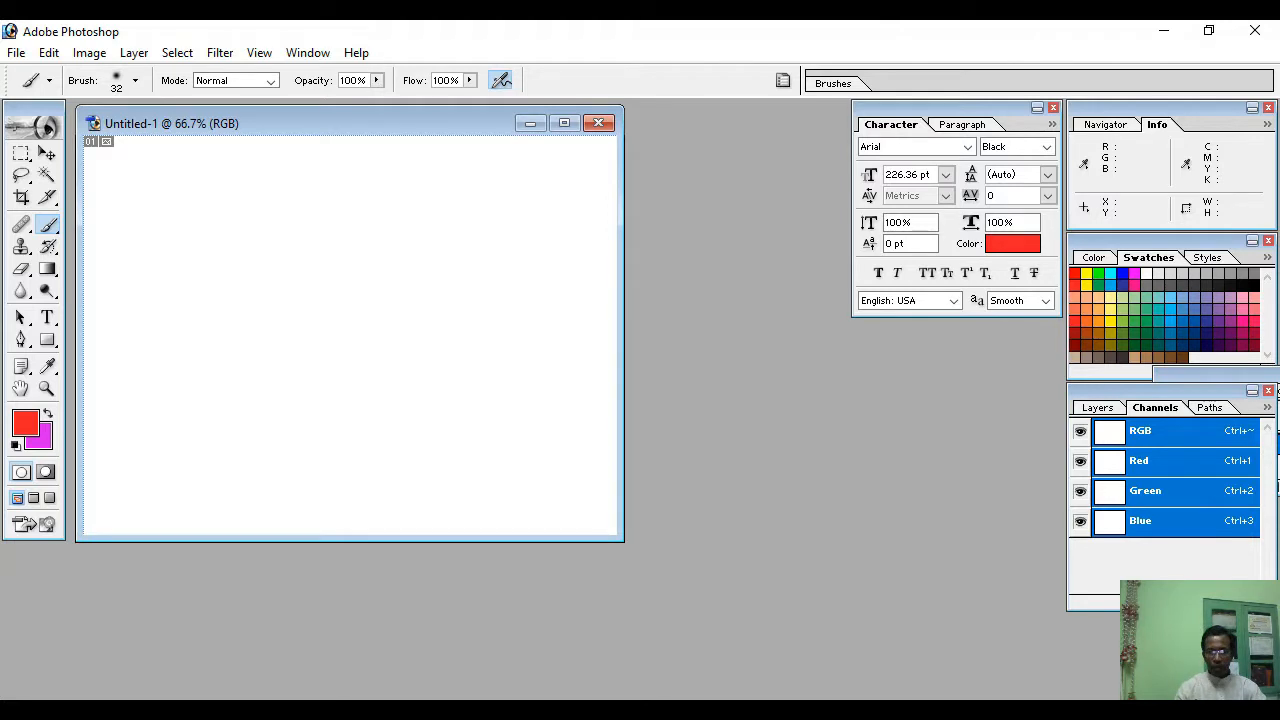
pyautogui.click(1229, 602)
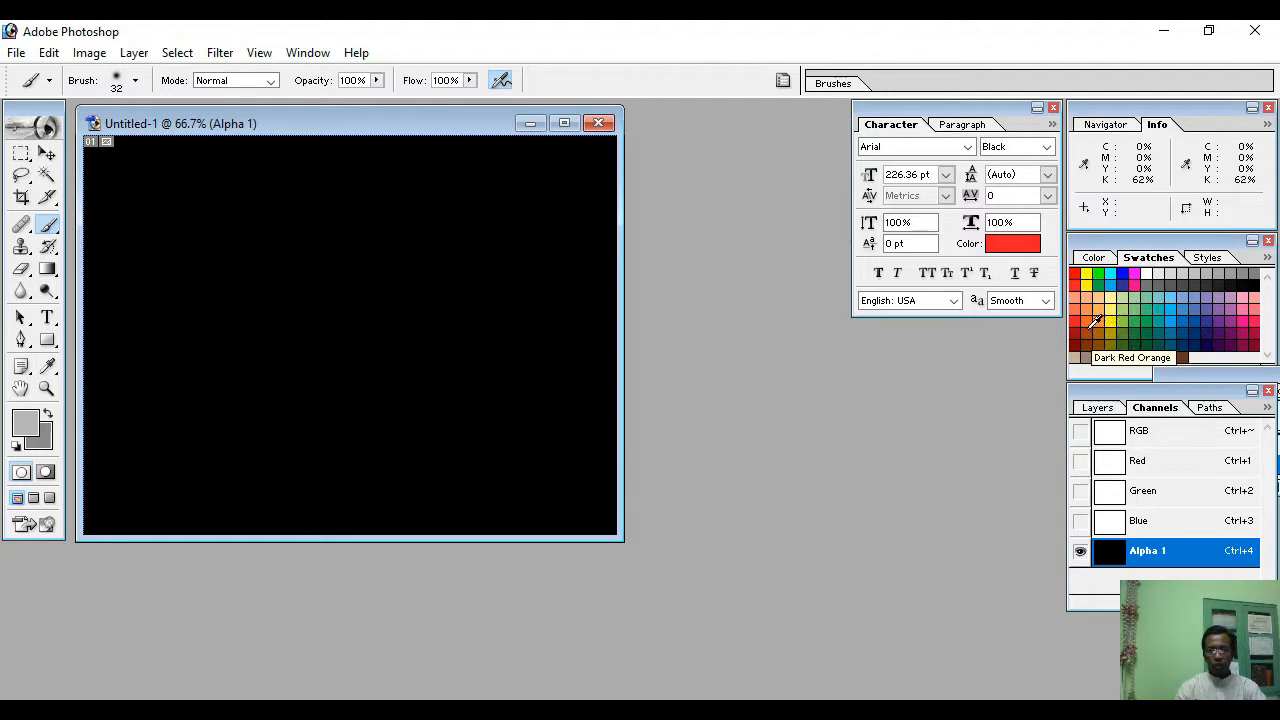
# - Paint long winding gray strokes across the alpha channel with the soft 32 px Brush, plus a short wavy one near the upper edge
pyautogui.click(1090, 322)
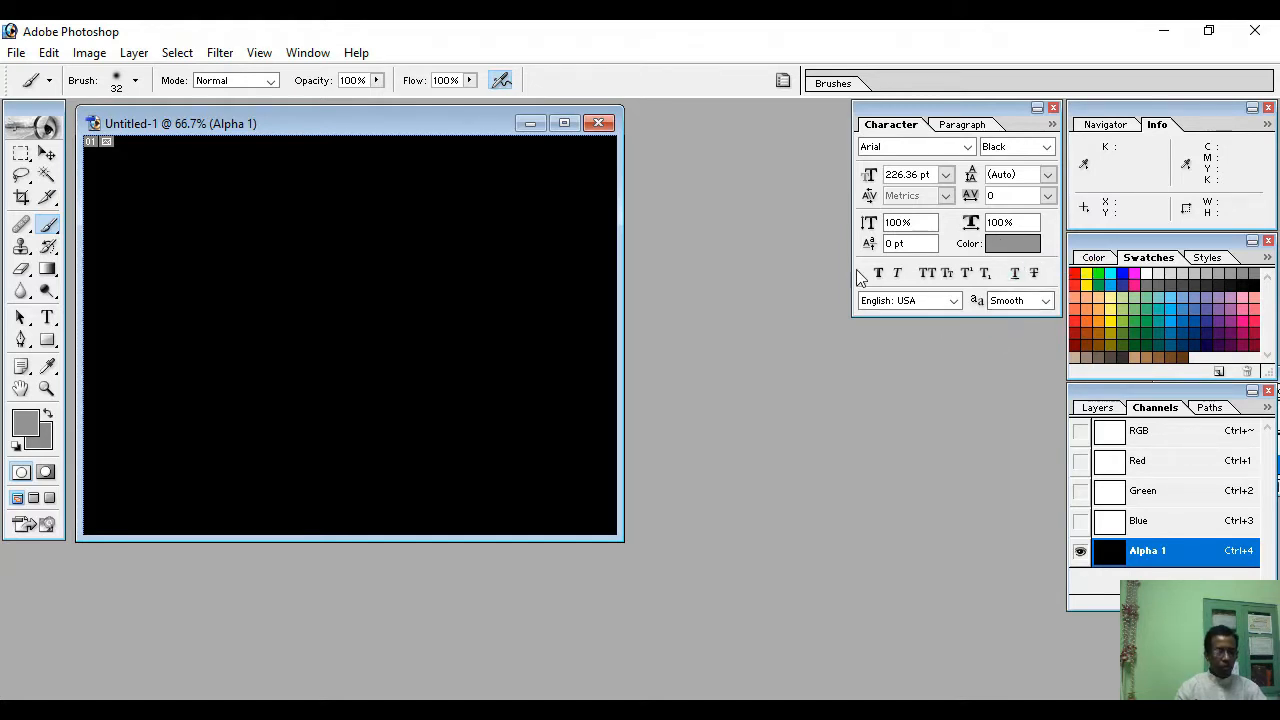
pyautogui.click(48, 224)
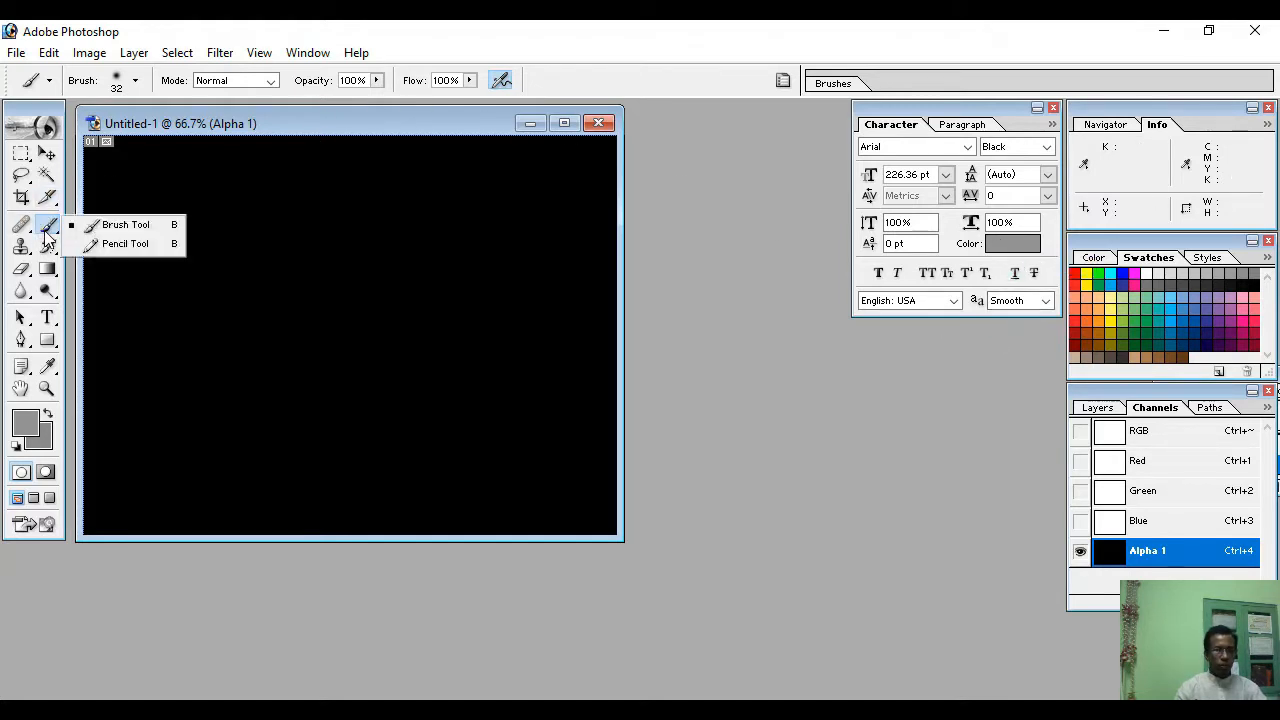
pyautogui.click(117, 230)
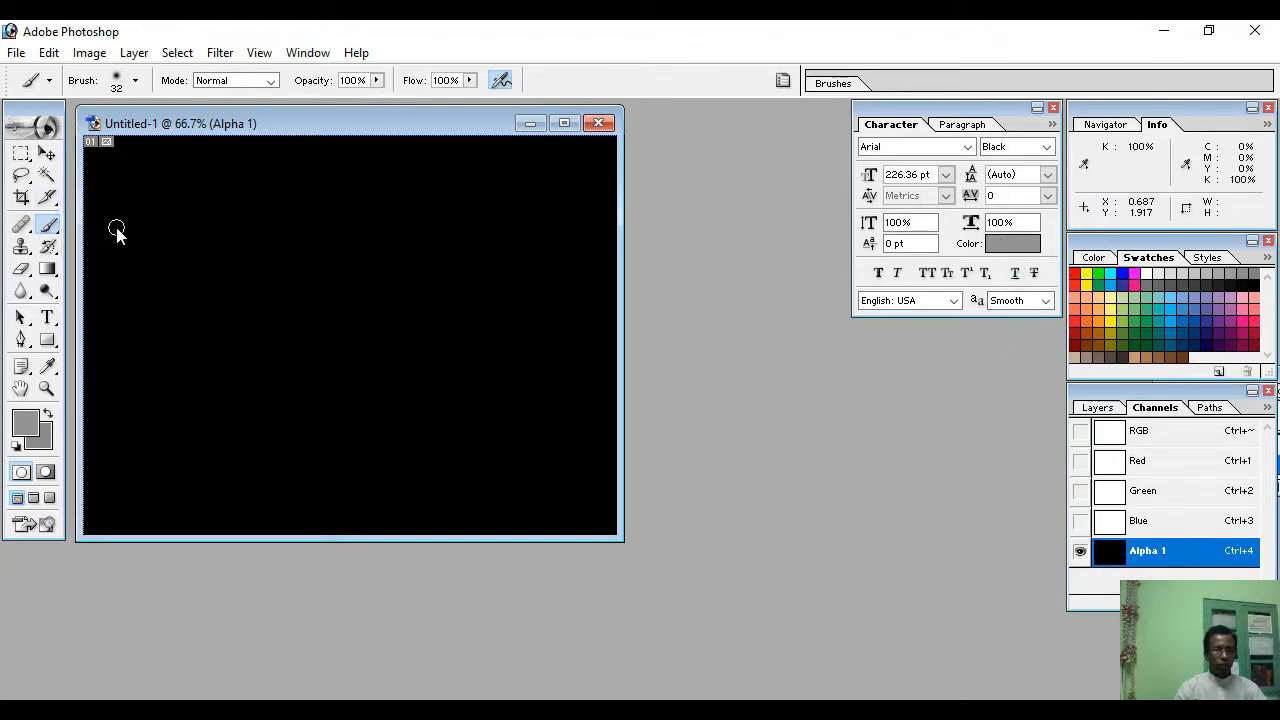
pyautogui.click(134, 81)
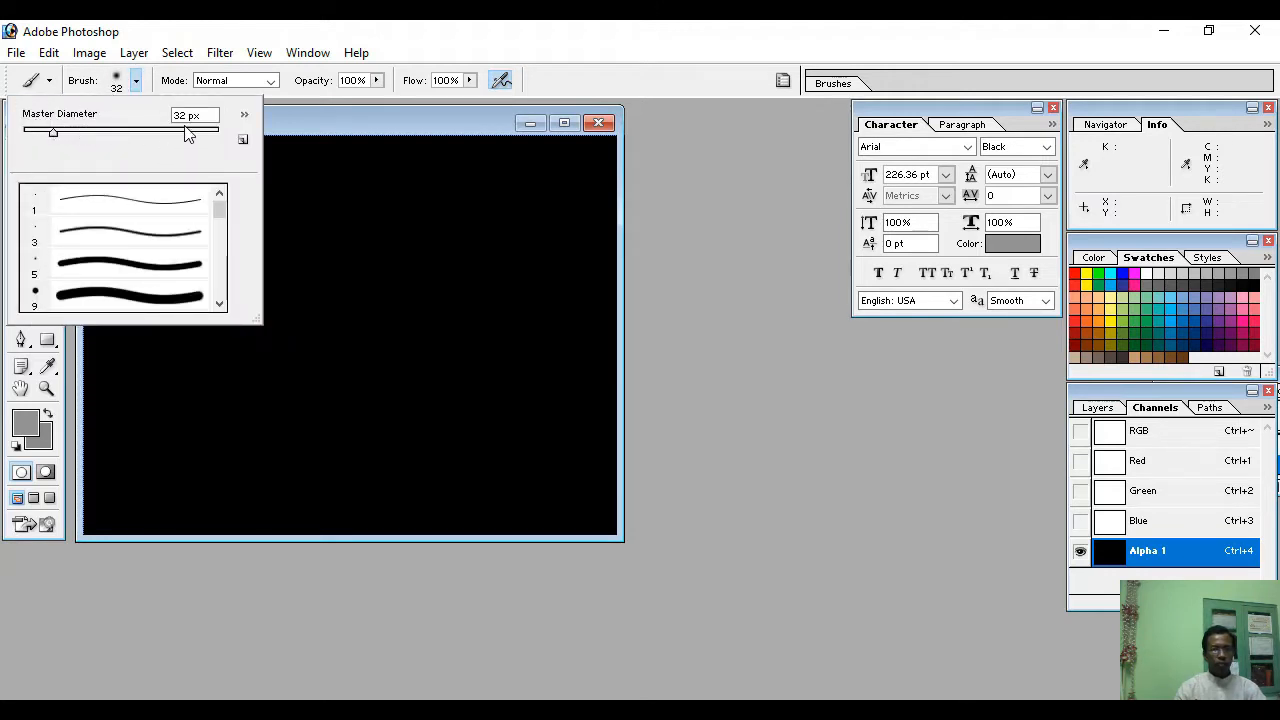
pyautogui.moveTo(358, 165)
pyautogui.mouseDown()
pyautogui.moveTo(499, 199)
pyautogui.moveTo(594, 251)
pyautogui.moveTo(515, 261)
pyautogui.moveTo(502, 318)
pyautogui.moveTo(569, 369)
pyautogui.moveTo(525, 447)
pyautogui.moveTo(436, 437)
pyautogui.moveTo(435, 500)
pyautogui.moveTo(344, 492)
pyautogui.moveTo(415, 411)
pyautogui.moveTo(487, 399)
pyautogui.moveTo(391, 327)
pyautogui.moveTo(426, 258)
pyautogui.moveTo(418, 233)
pyautogui.moveTo(297, 233)
pyautogui.moveTo(271, 188)
pyautogui.moveTo(190, 159)
pyautogui.moveTo(206, 262)
pyautogui.moveTo(256, 279)
pyautogui.moveTo(348, 363)
pyautogui.moveTo(245, 408)
pyautogui.moveTo(275, 493)
pyautogui.moveTo(180, 502)
pyautogui.moveTo(222, 363)
pyautogui.moveTo(120, 286)
pyautogui.moveTo(125, 231)
pyautogui.moveTo(110, 191)
pyautogui.moveTo(176, 150)
pyautogui.mouseUp()
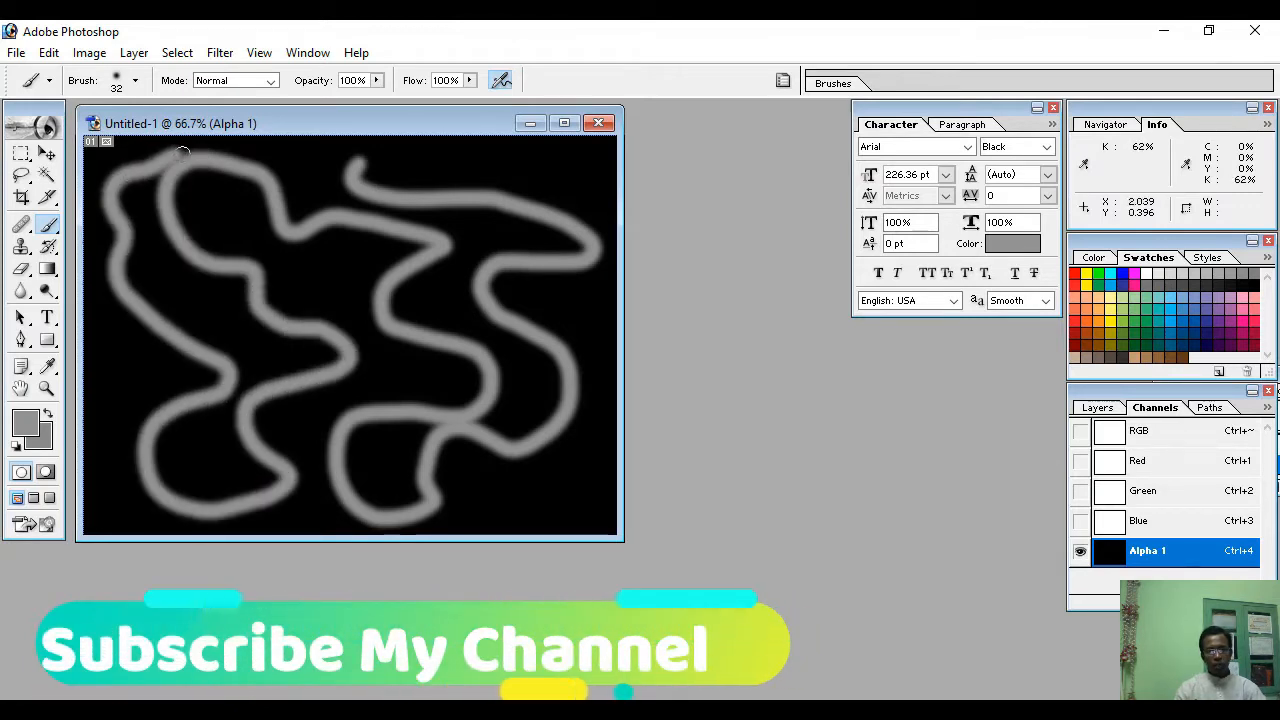
pyautogui.moveTo(386, 156)
pyautogui.mouseDown()
pyautogui.moveTo(521, 154)
pyautogui.moveTo(589, 193)
pyautogui.mouseUp()
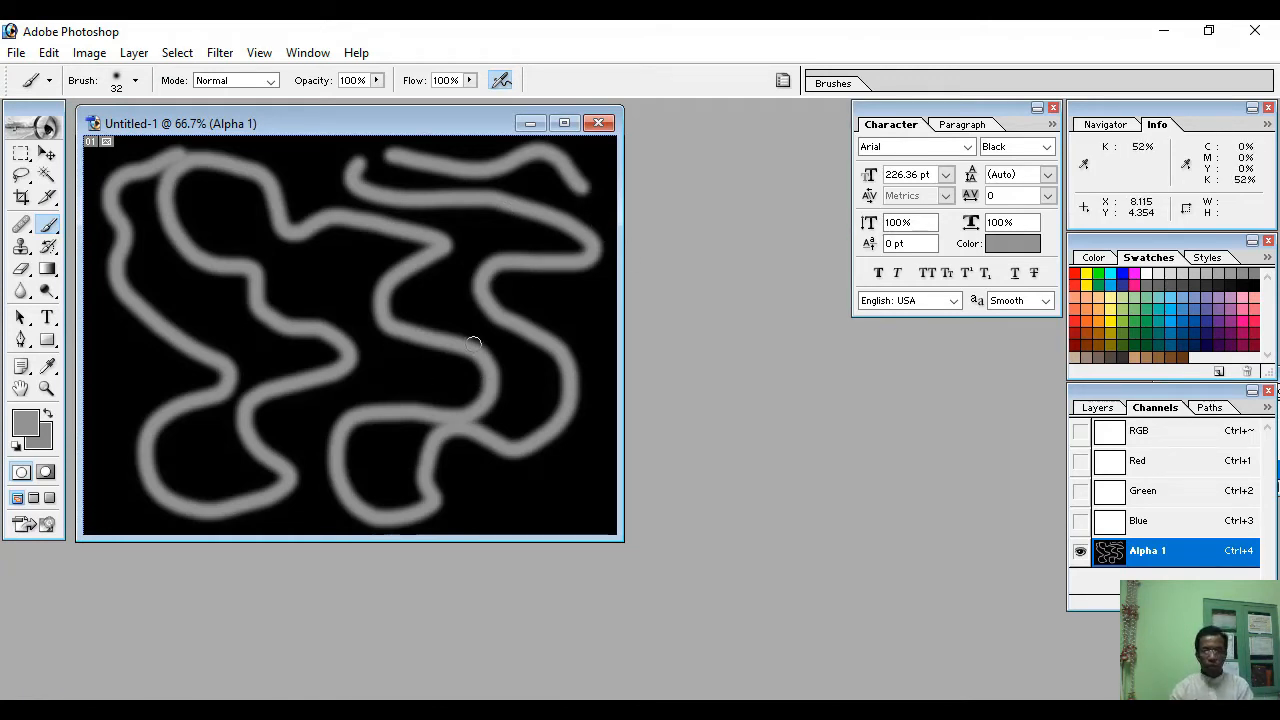
# - Apply the Color Halftone filter to the painted alpha channel with a maximum radius of 20 pixels
pyautogui.click(222, 56)
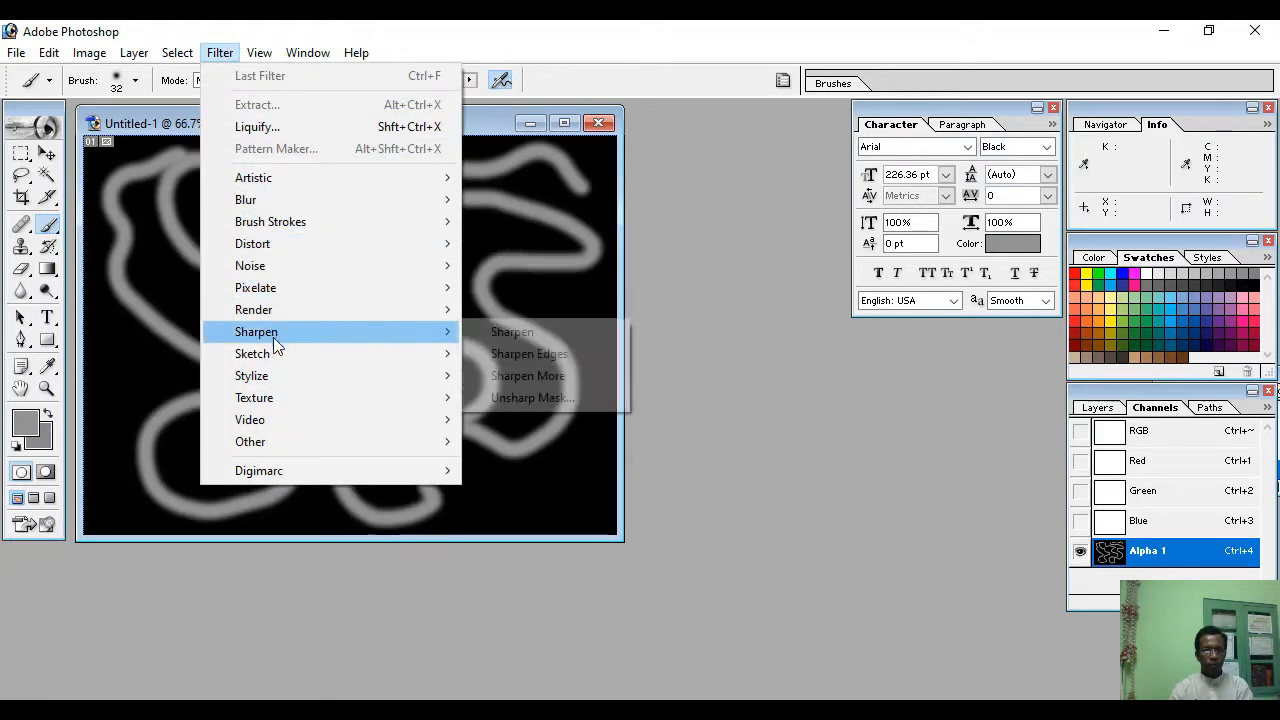
pyautogui.moveTo(315, 294)
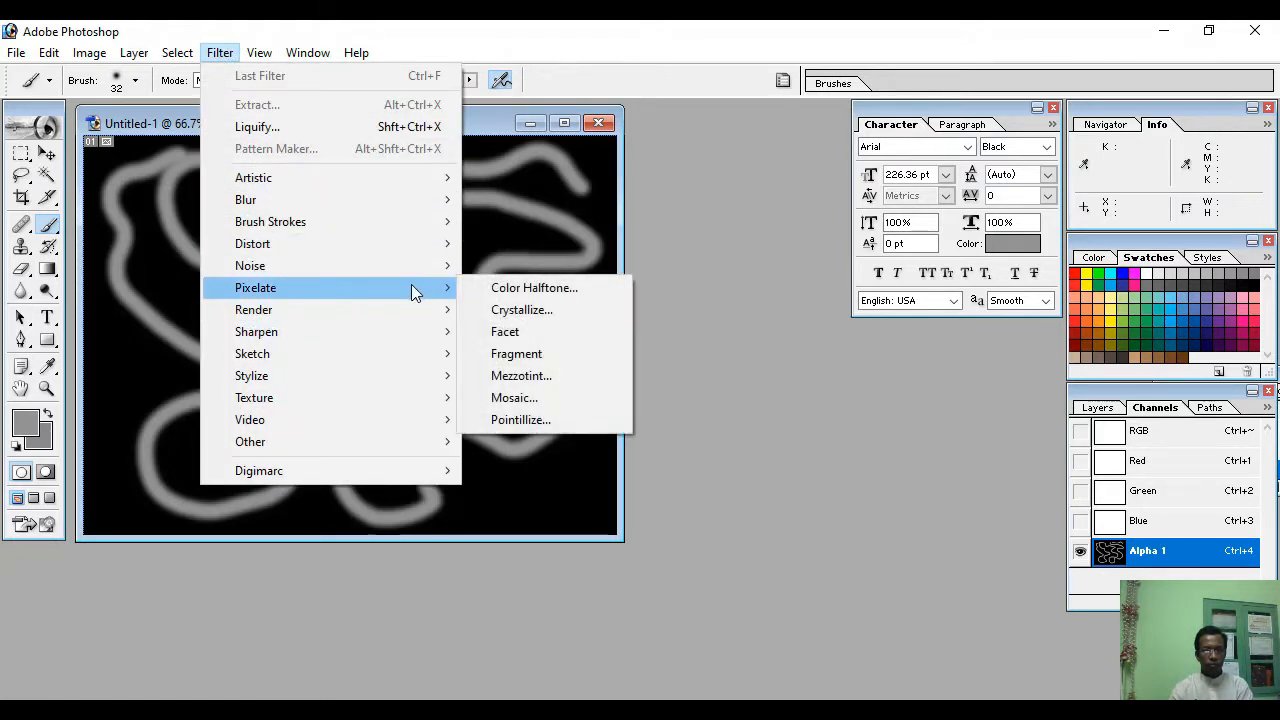
pyautogui.click(553, 290)
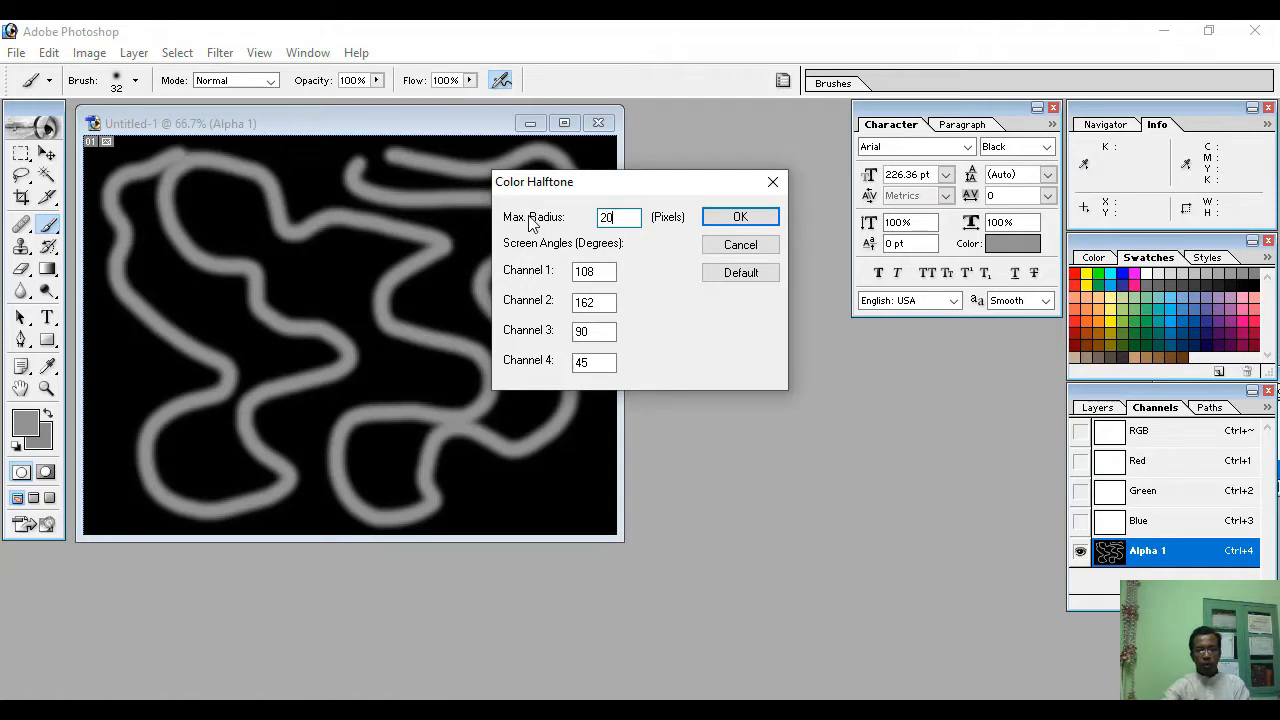
pyautogui.click(737, 219)
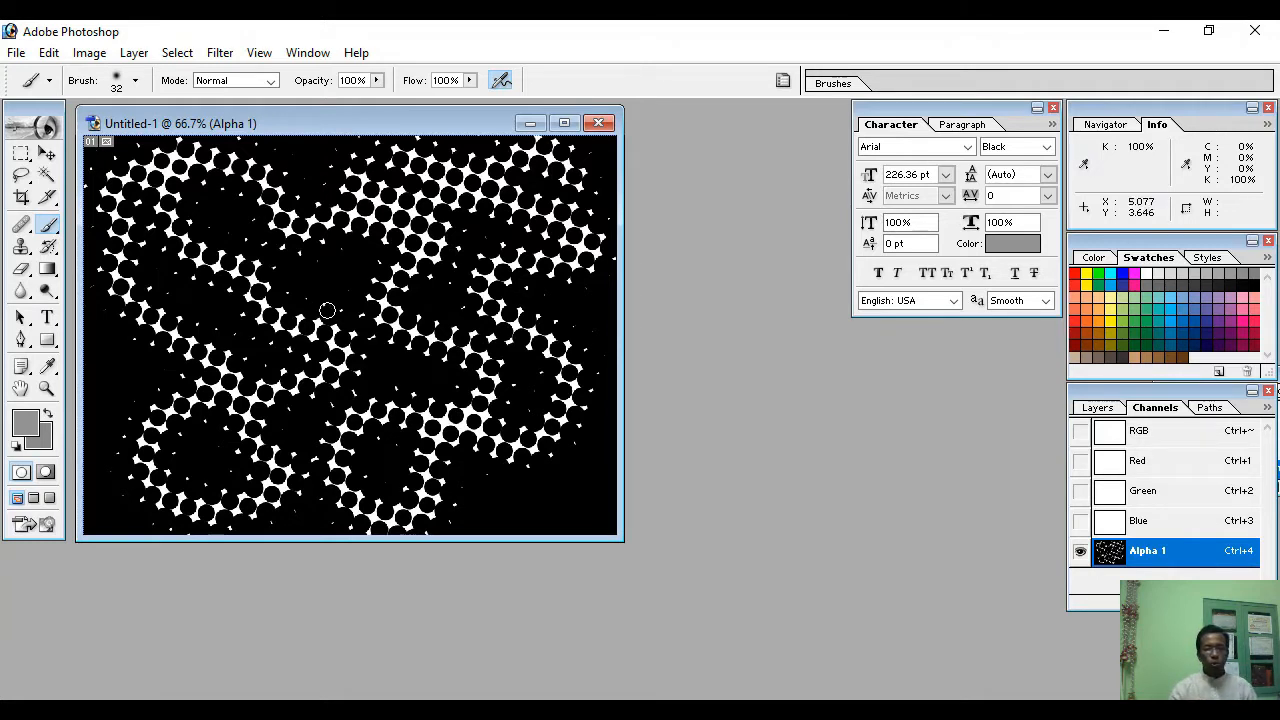
# - Add an empty layer above the background and load the Alpha 1 channel as a new selection
pyautogui.click(1098, 408)
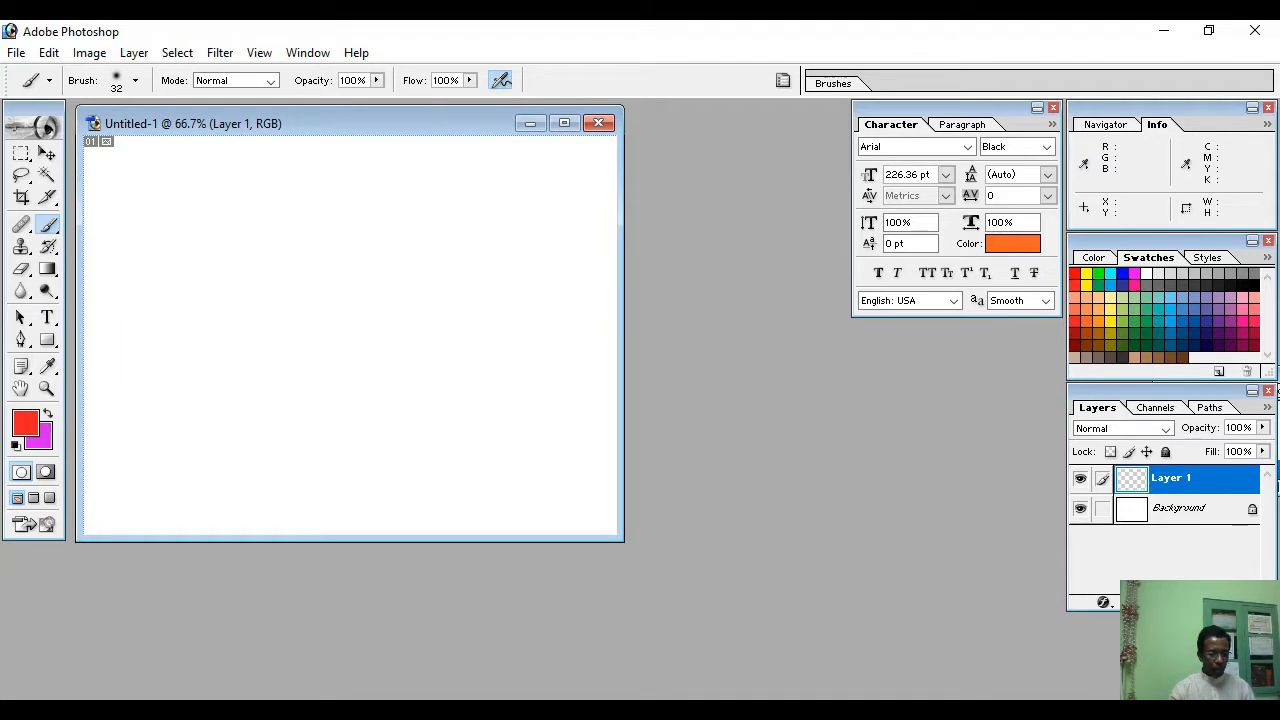
pyautogui.click(174, 55)
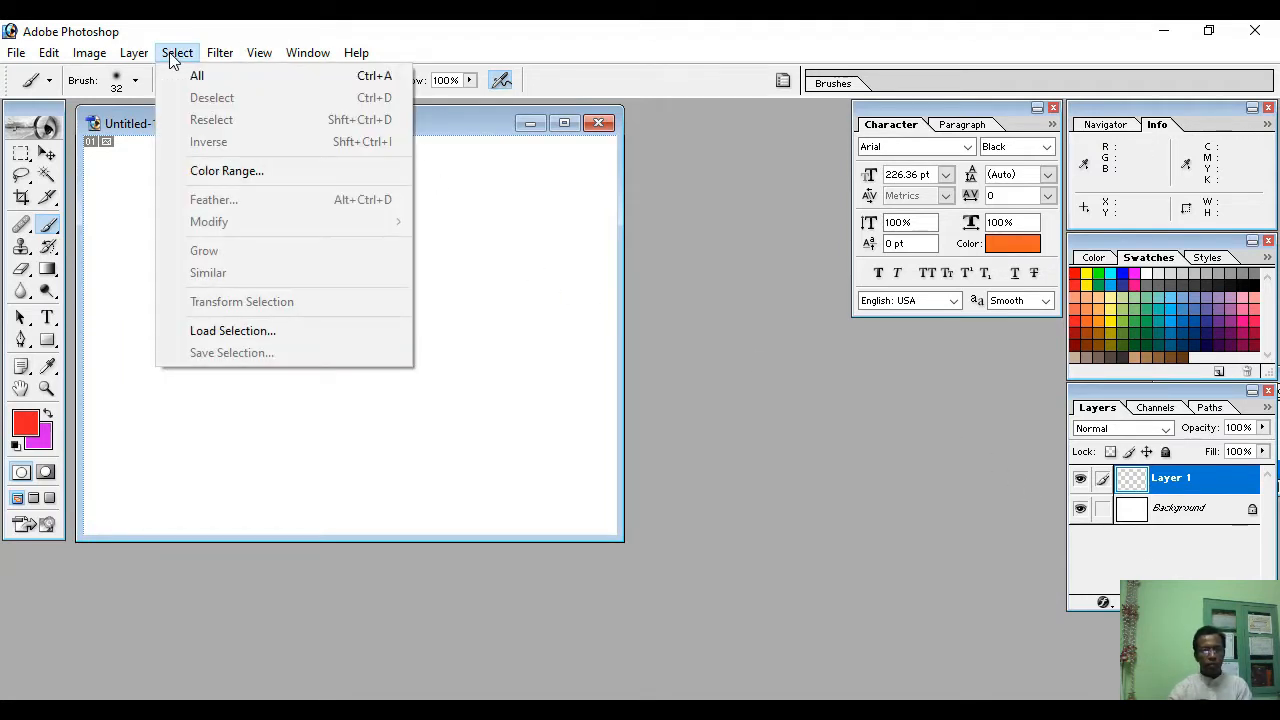
pyautogui.click(243, 330)
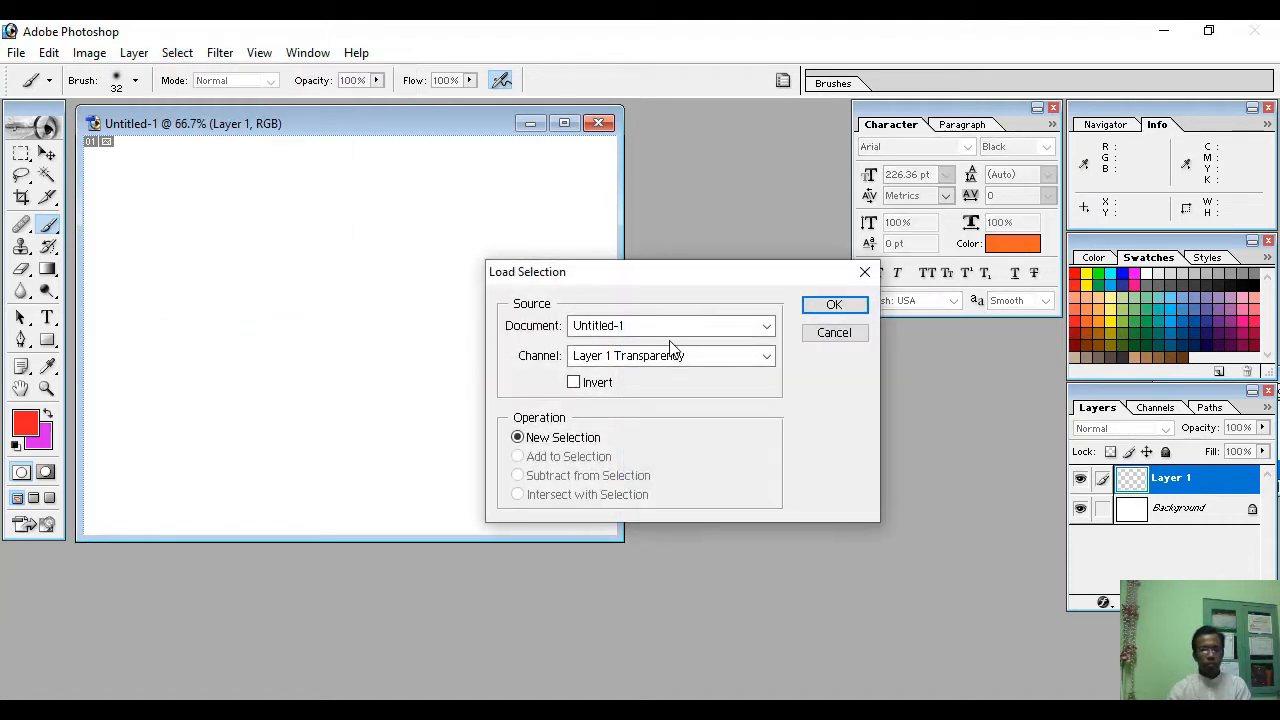
pyautogui.click(766, 358)
pyautogui.click(608, 406)
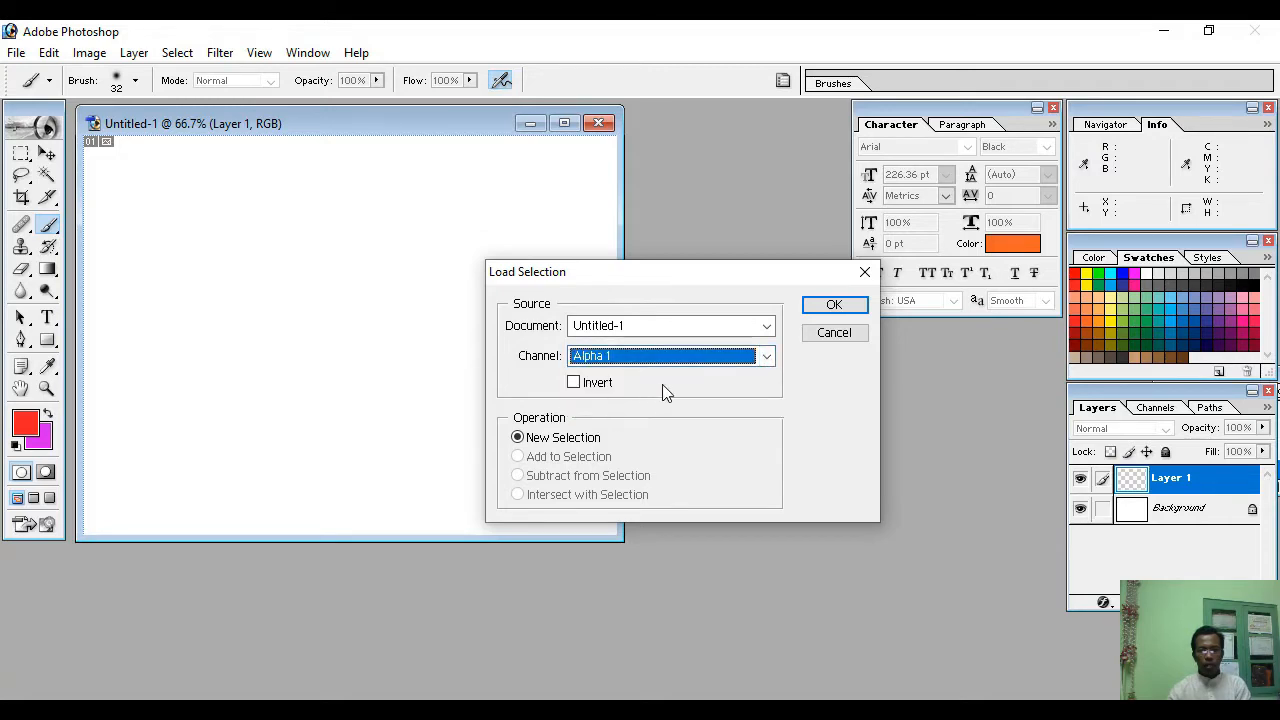
pyautogui.click(834, 305)
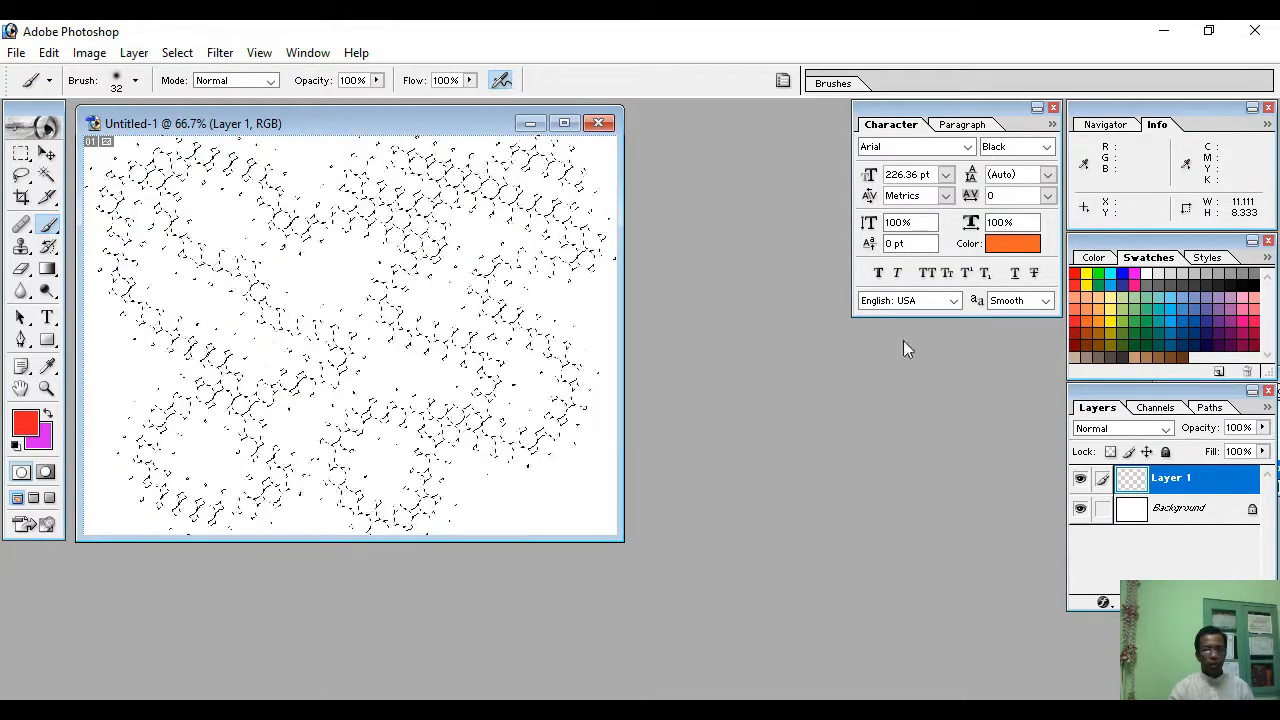
# - Fill the selection on Layer 1 with a green foreground color, using Multiply mode at 100% opacity
pyautogui.click(1152, 318)
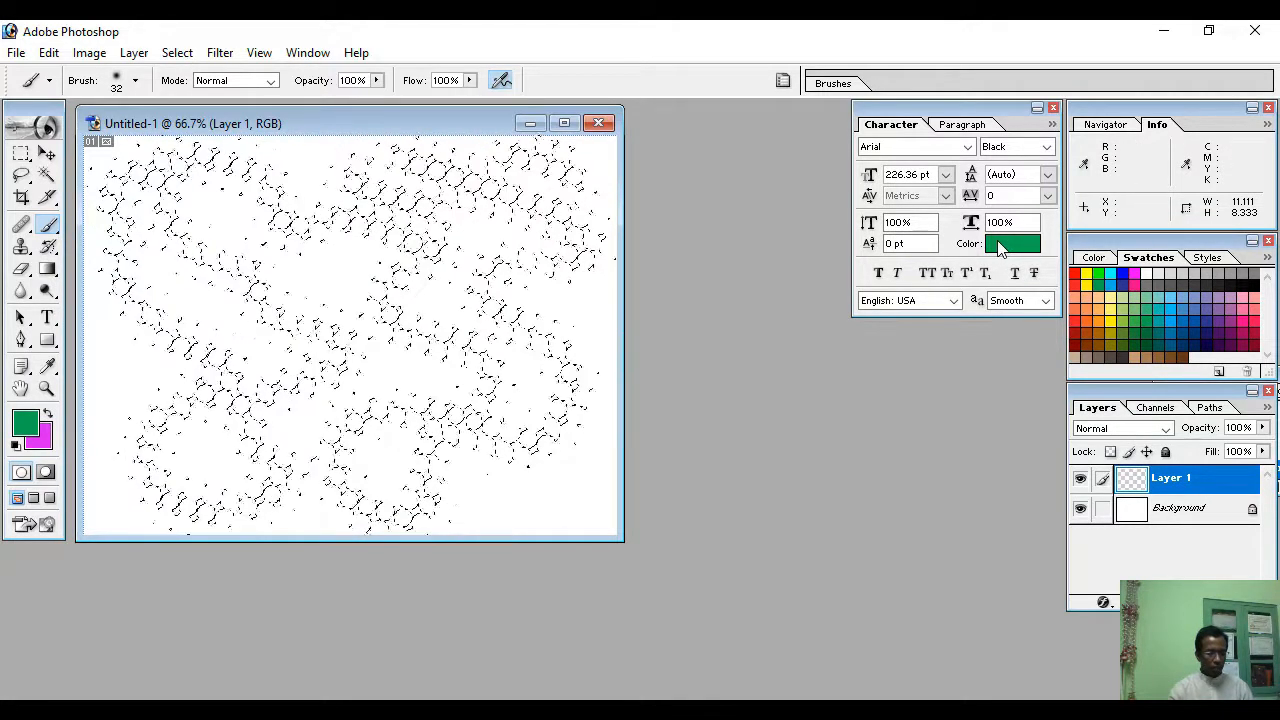
pyautogui.click(48, 52)
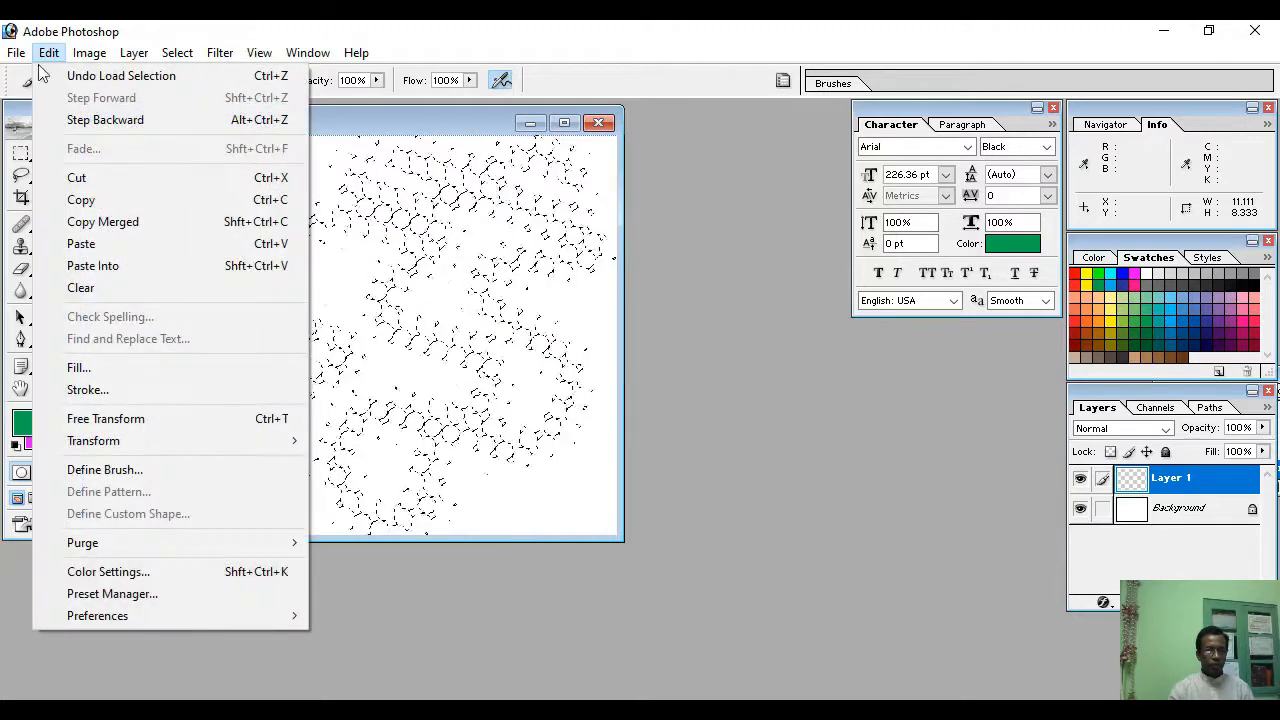
pyautogui.click(89, 368)
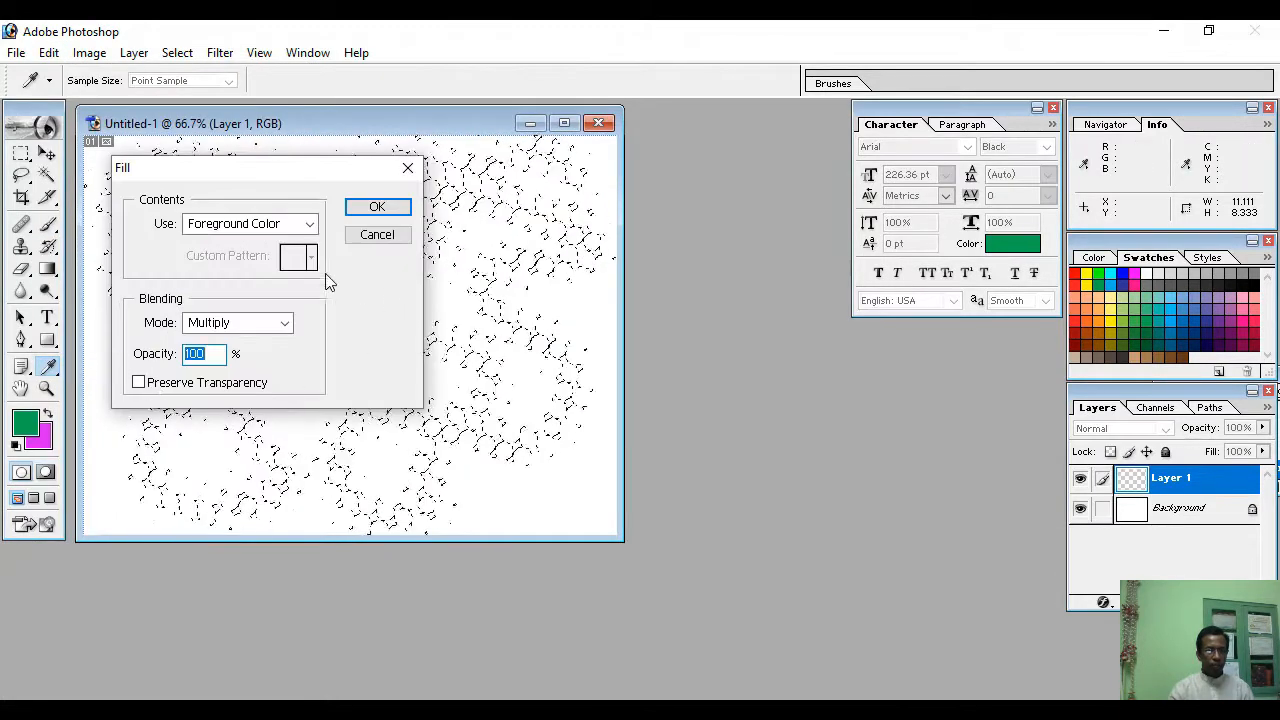
pyautogui.click(308, 224)
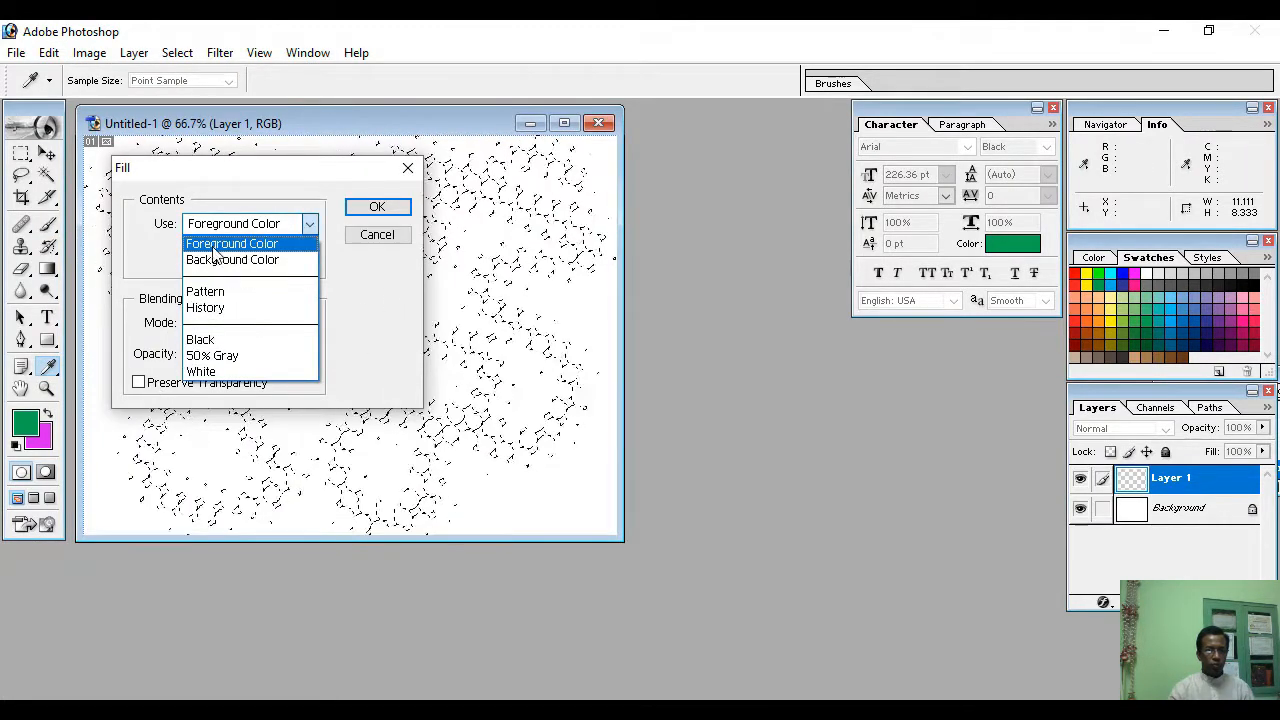
pyautogui.click(213, 248)
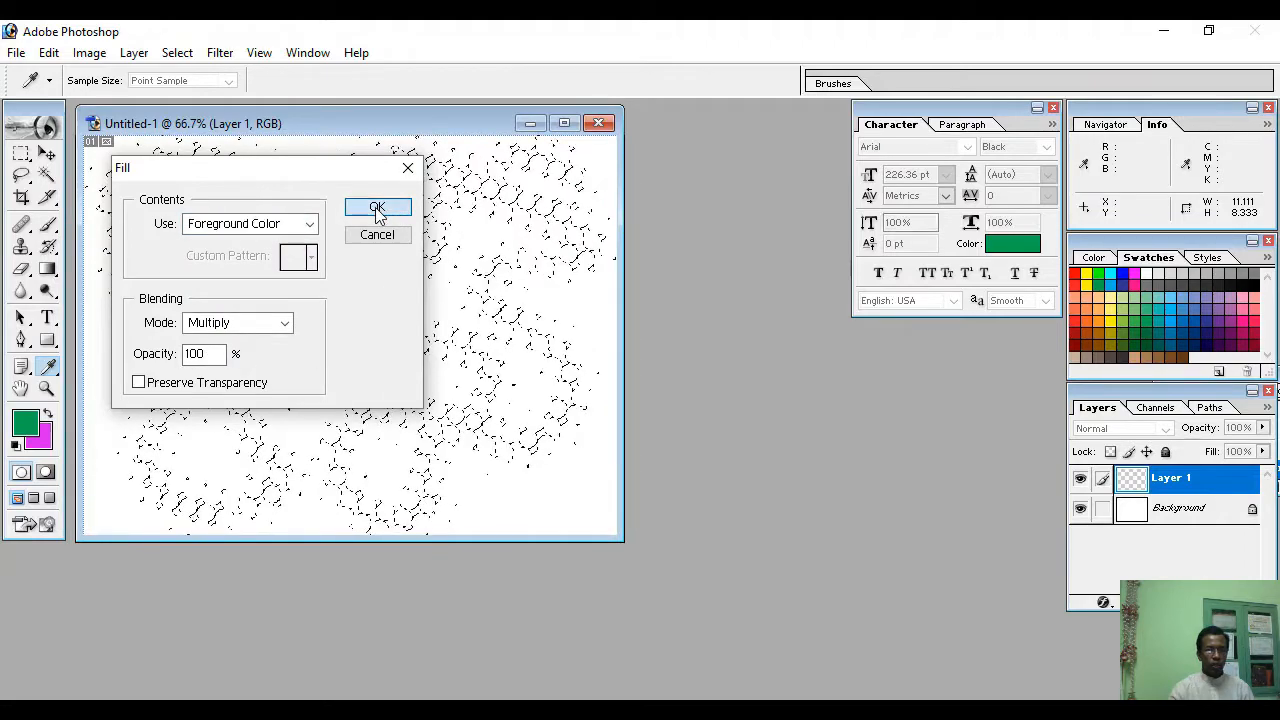
pyautogui.click(377, 208)
pyautogui.press('b')
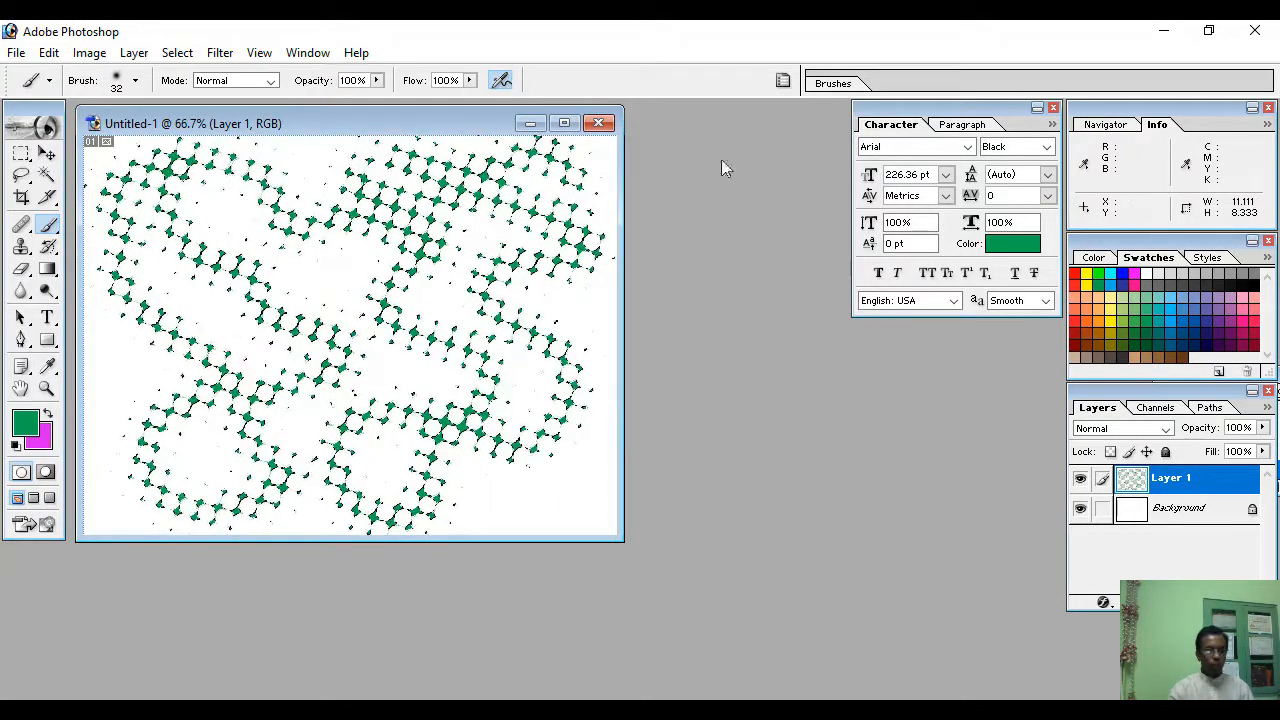
# - Add Bevel and Emboss and Inner Shadow effects to Layer 1 with their preset settings
pyautogui.click(134, 53)
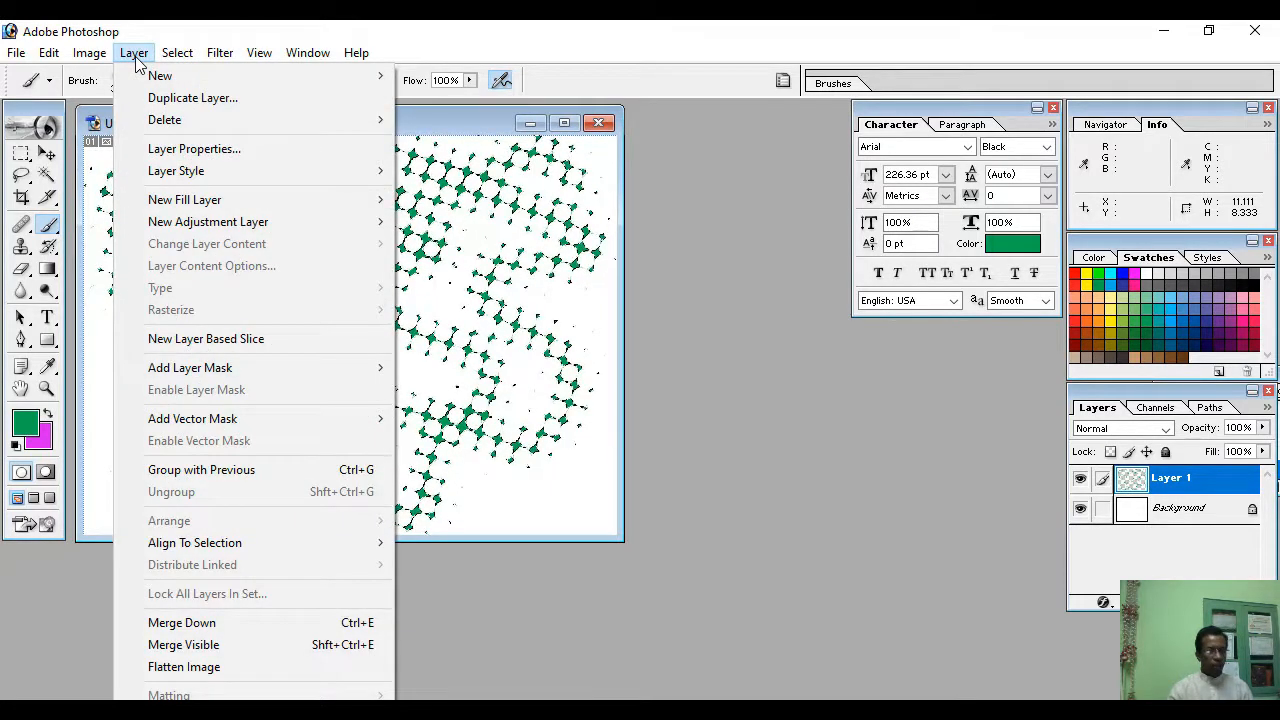
pyautogui.moveTo(206, 175)
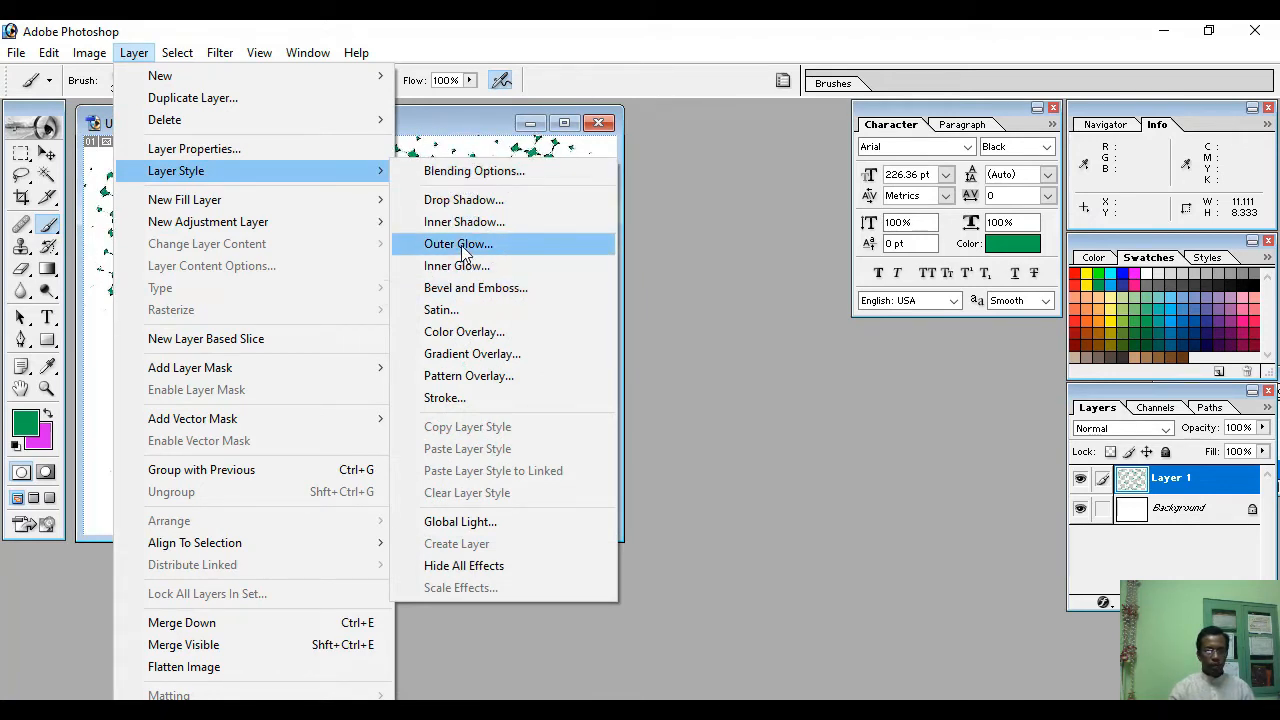
pyautogui.click(505, 289)
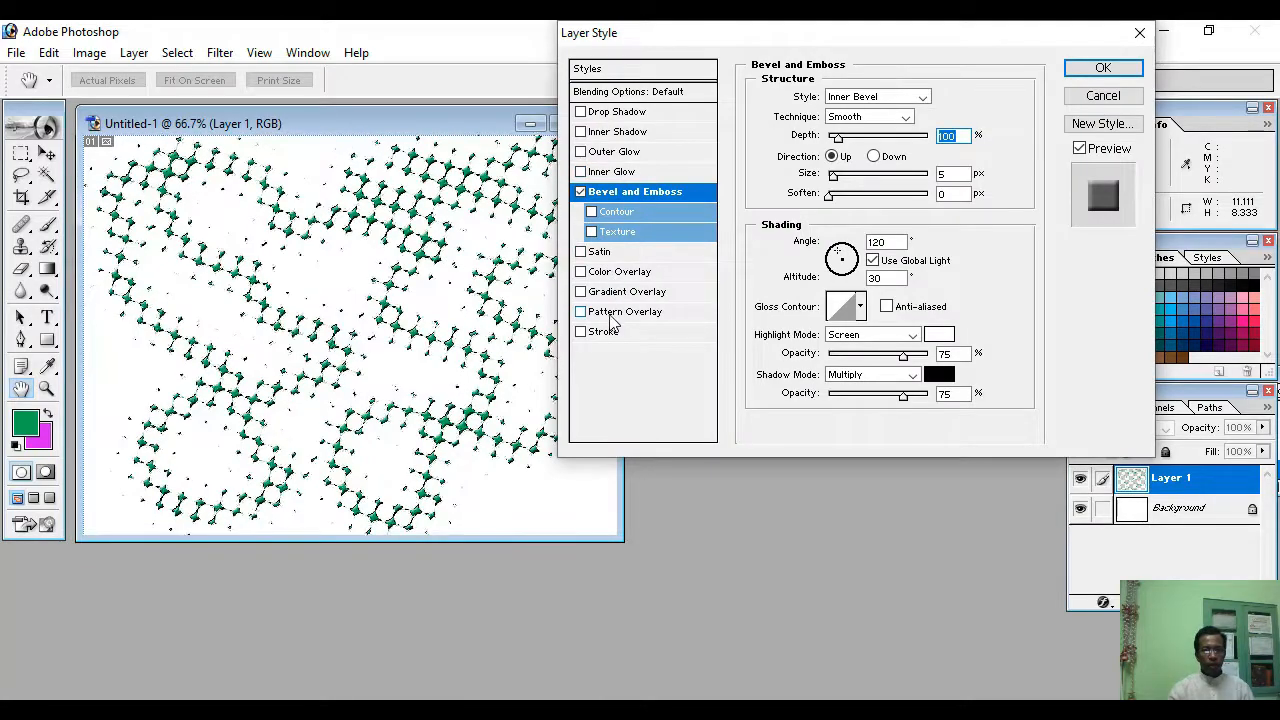
pyautogui.click(596, 136)
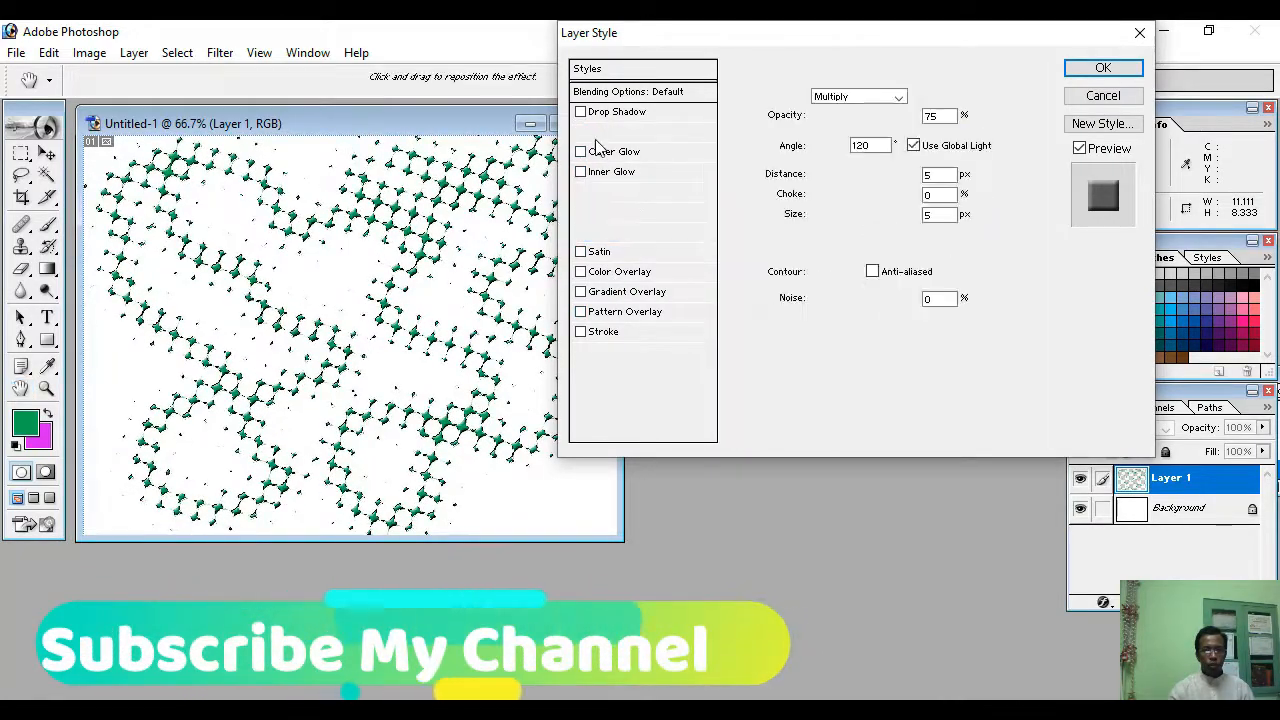
# - Add a 3 px outside Stroke effect to Layer 1, set its color to blue 113BD6, and apply the layer style
pyautogui.click(603, 331)
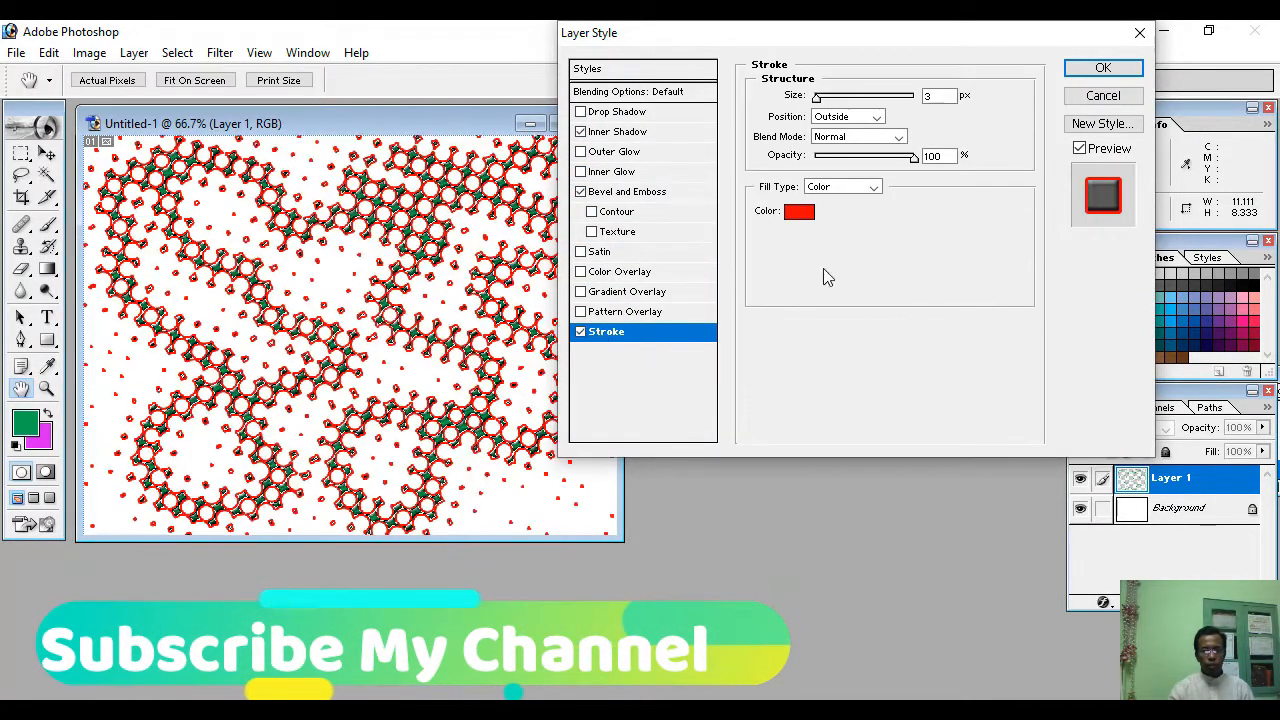
pyautogui.click(799, 211)
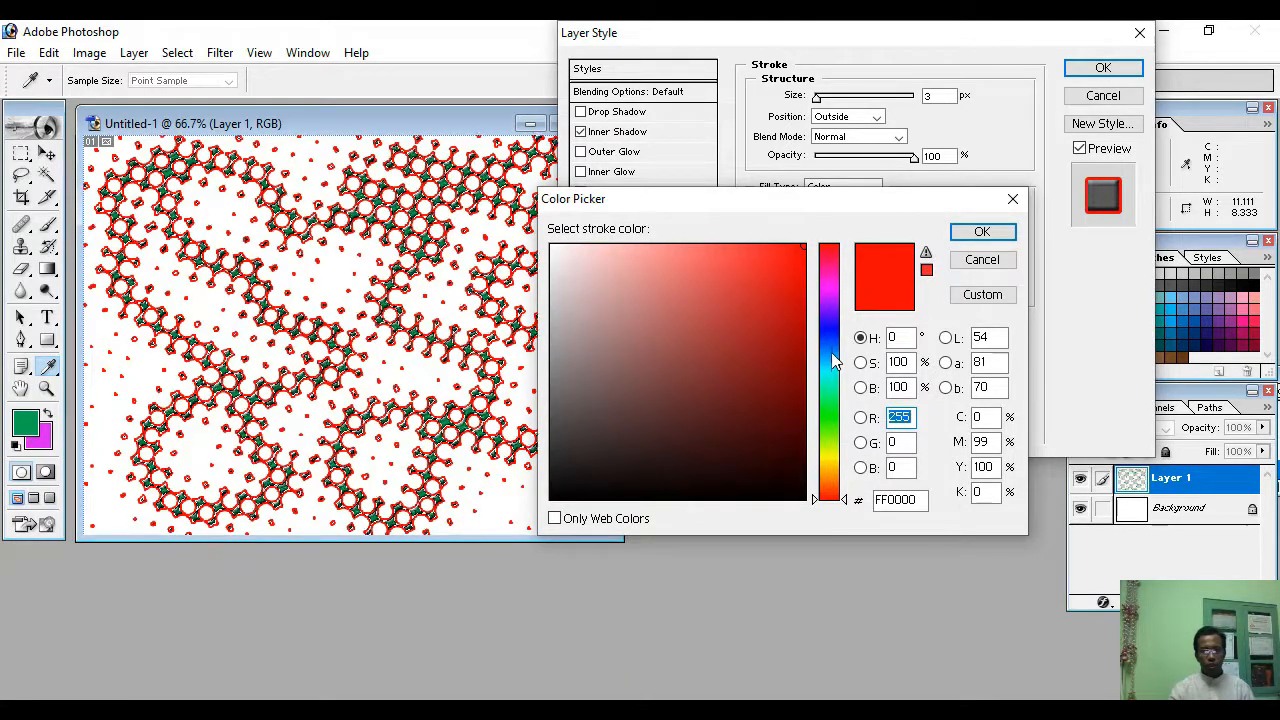
pyautogui.moveTo(831, 352); pyautogui.dragTo(829, 339)
pyautogui.click(788, 283)
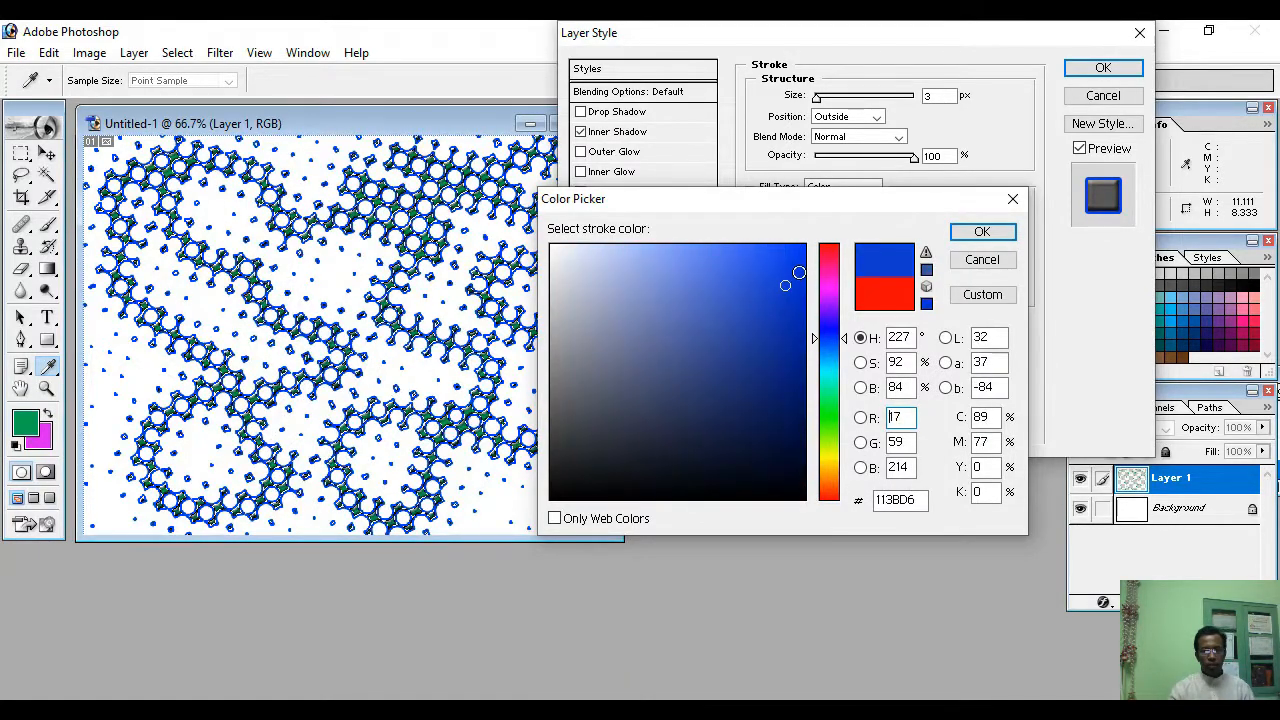
pyautogui.click(980, 233)
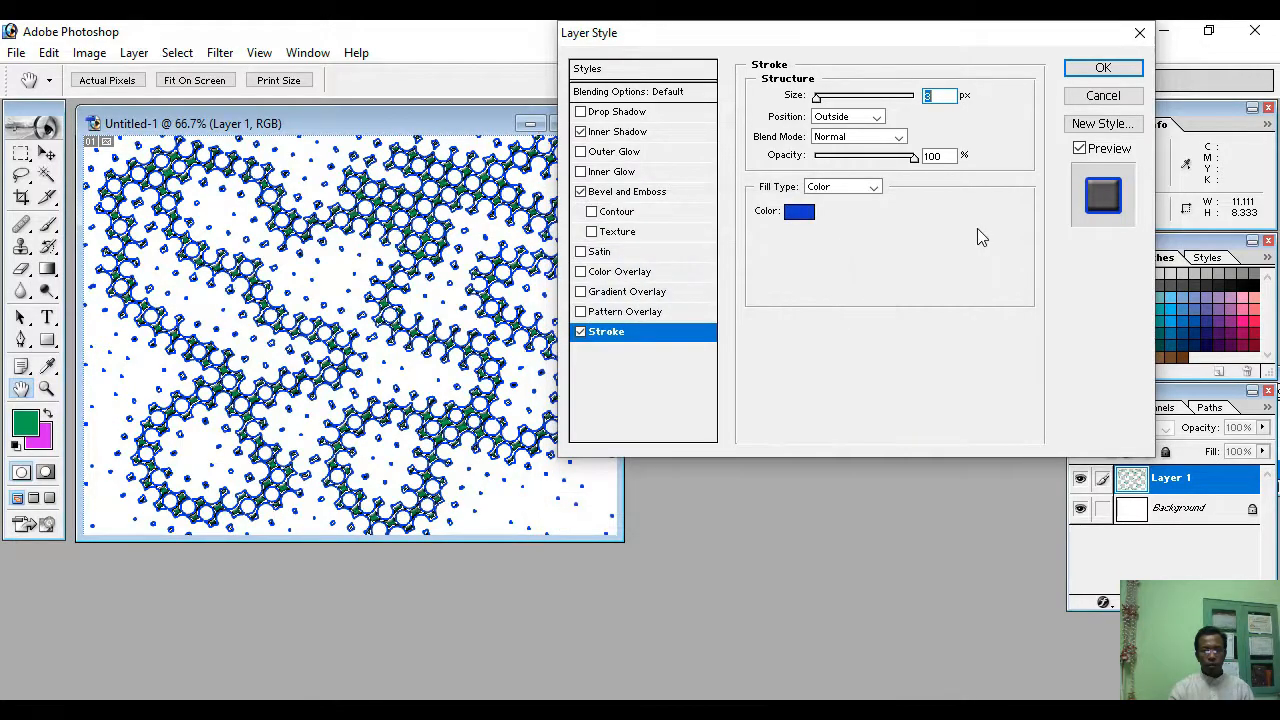
pyautogui.click(1102, 68)
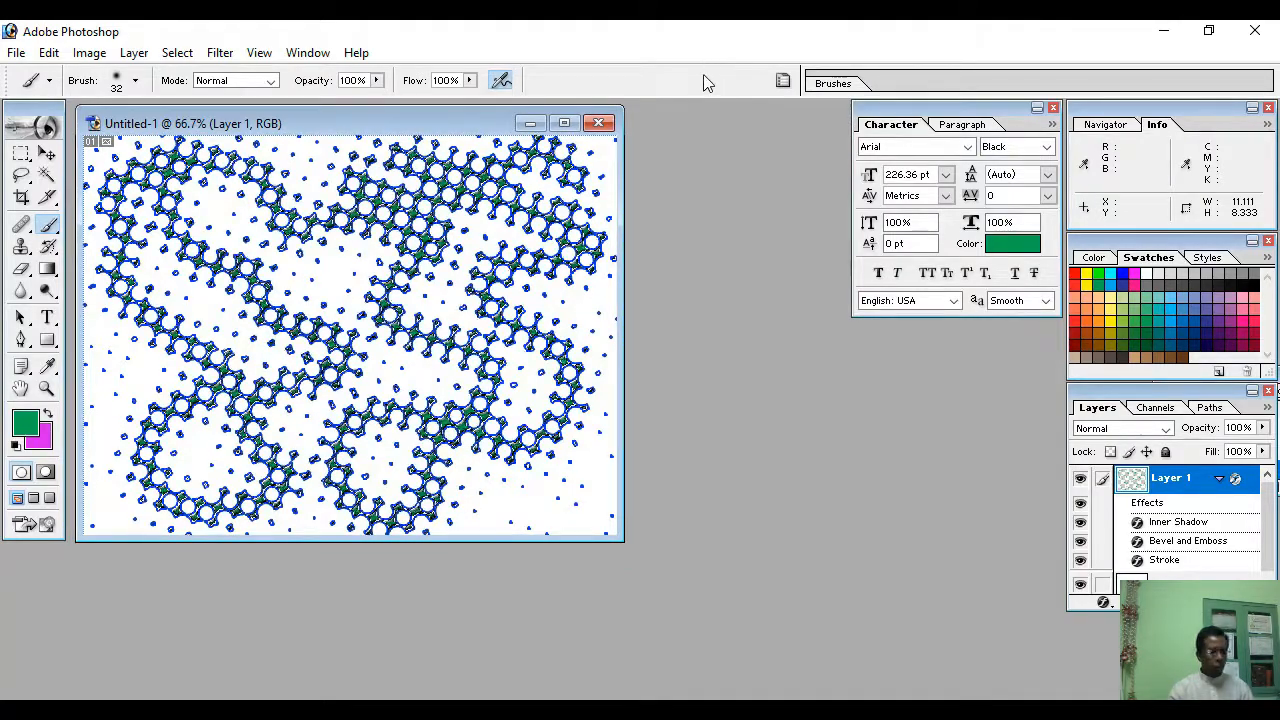
# - Convert the active selection to a 20-pixel-wide border and deselect it
pyautogui.click(176, 54)
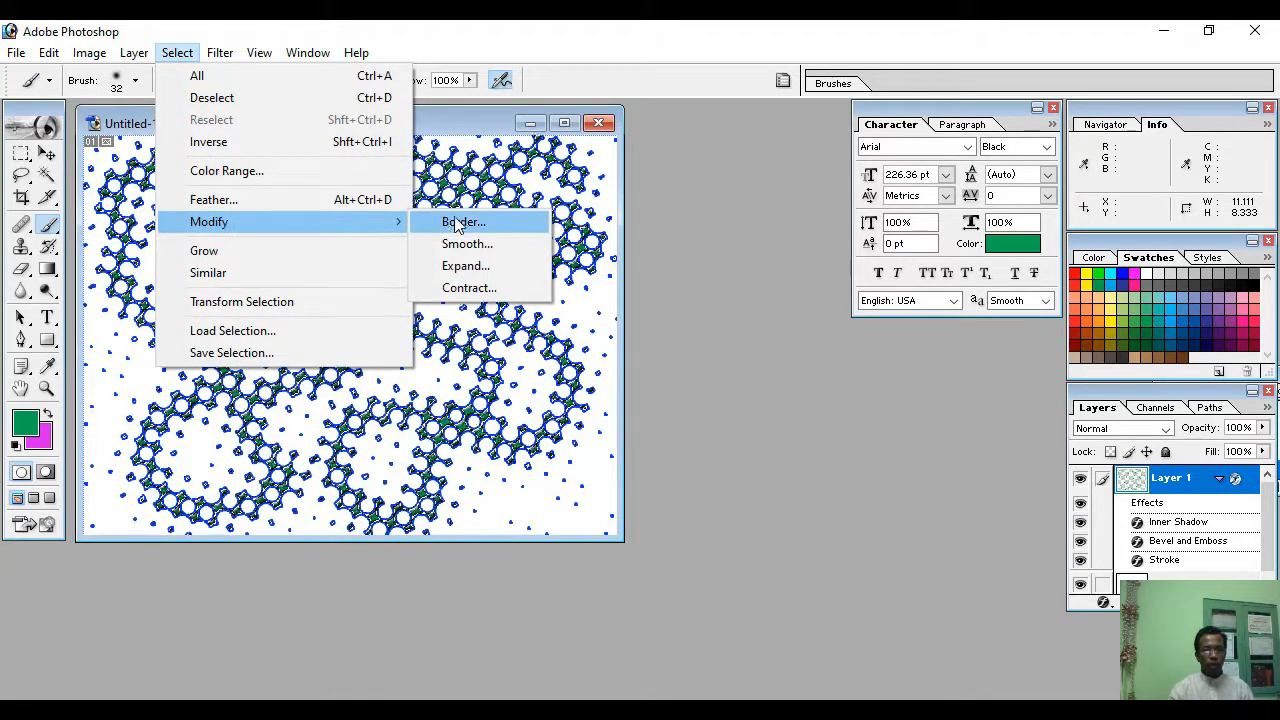
pyautogui.click(456, 222)
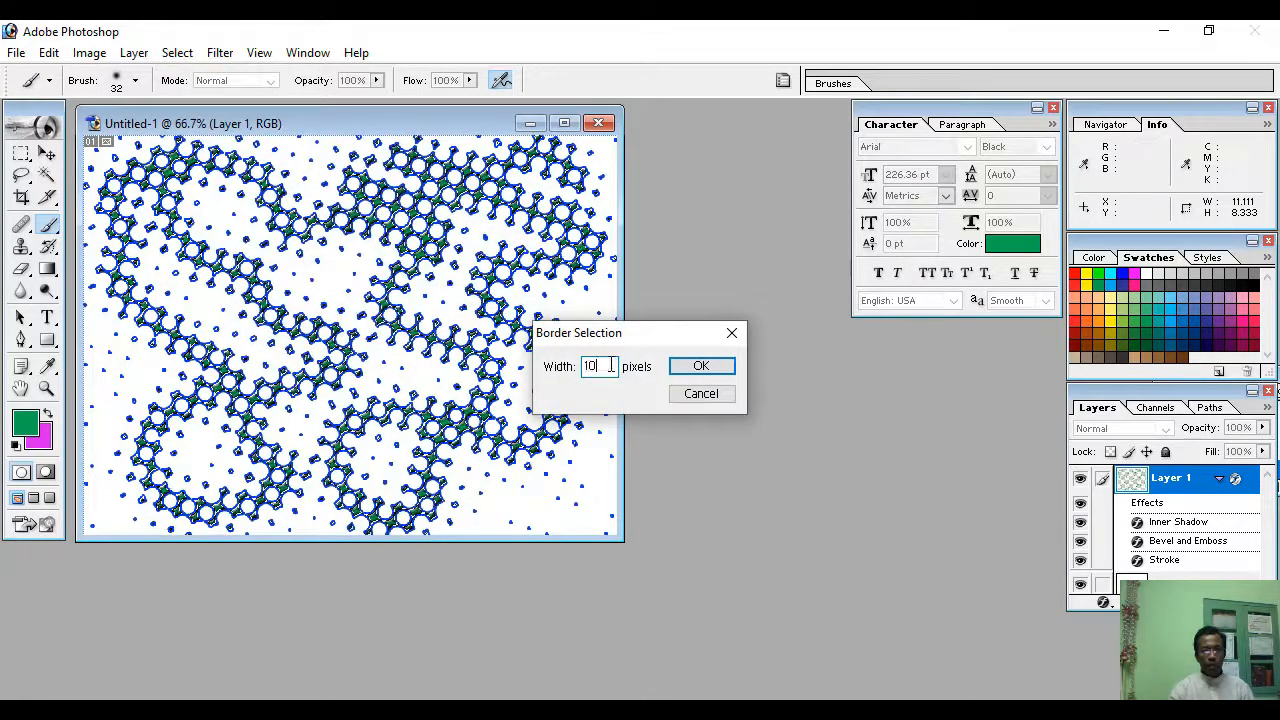
pyautogui.doubleClick(611, 366)
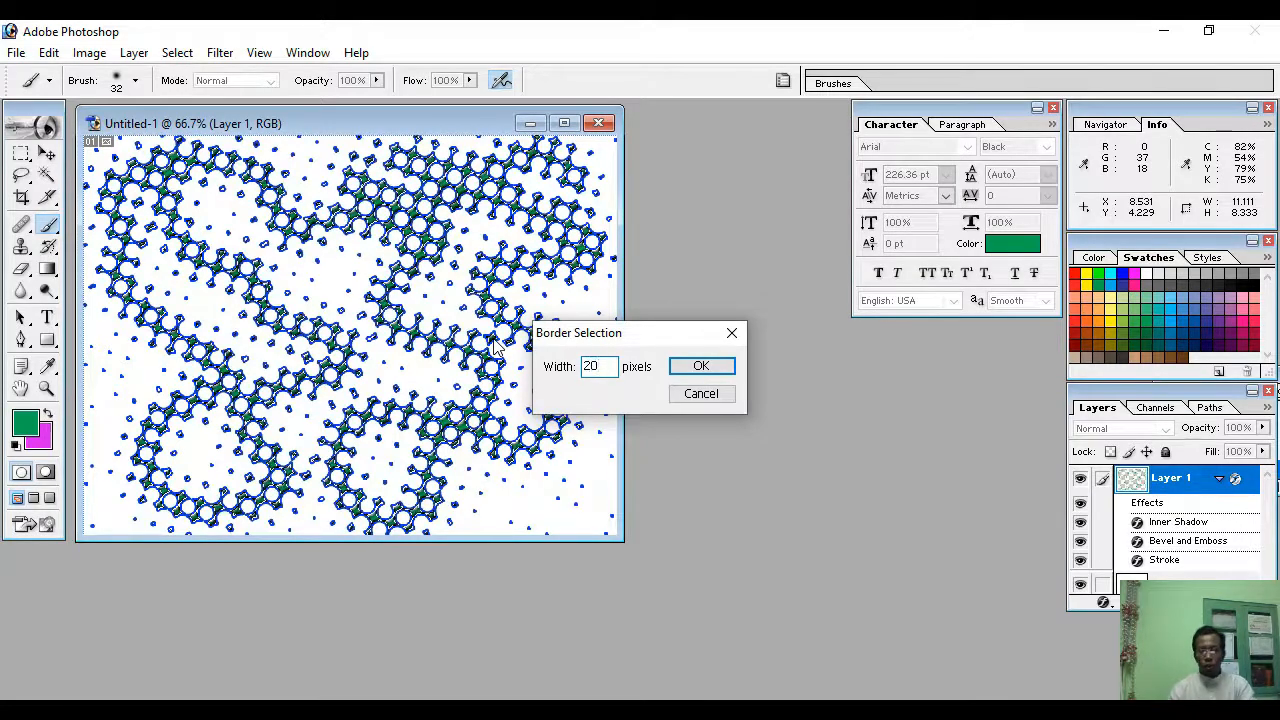
pyautogui.click(701, 366)
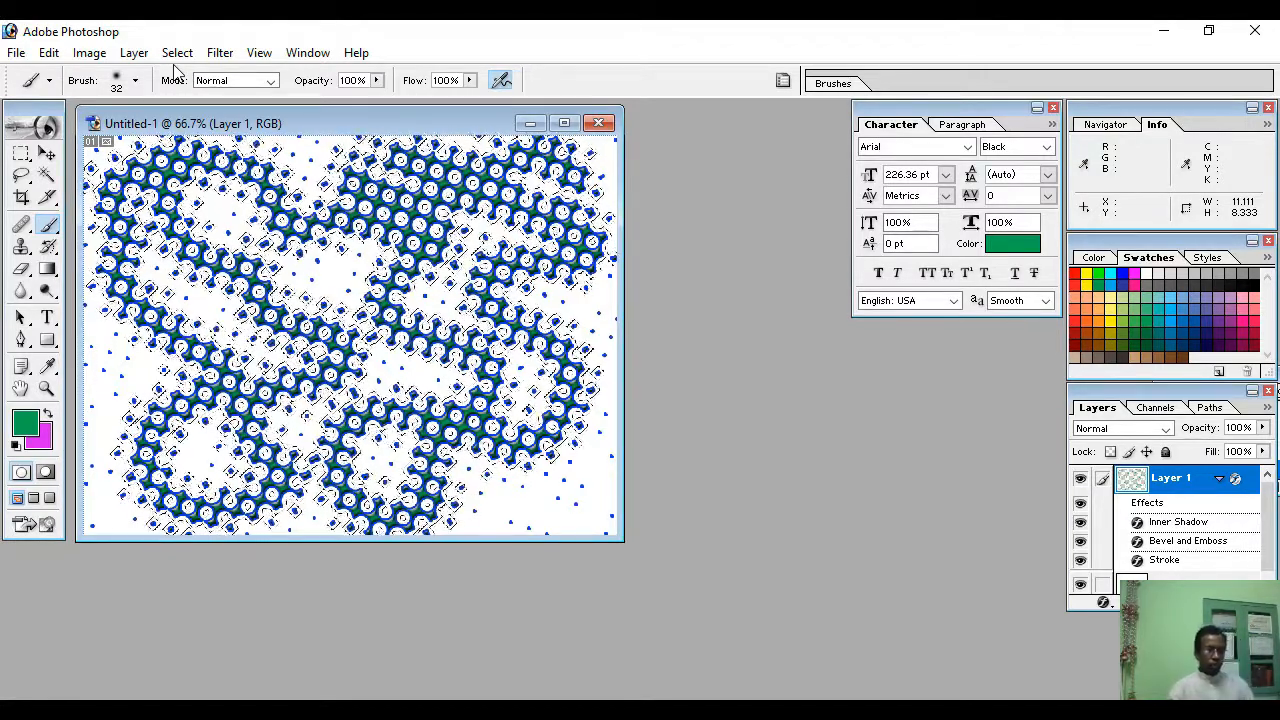
pyautogui.hotkey('ctrl', 'd')
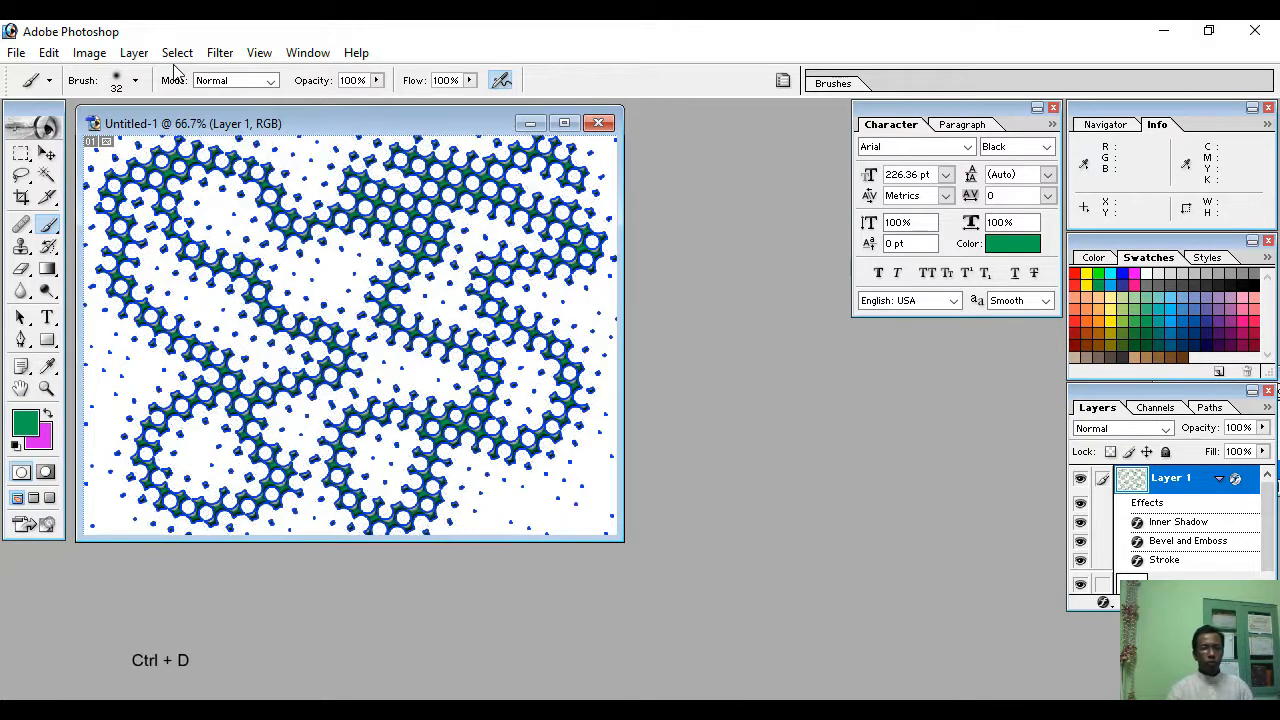